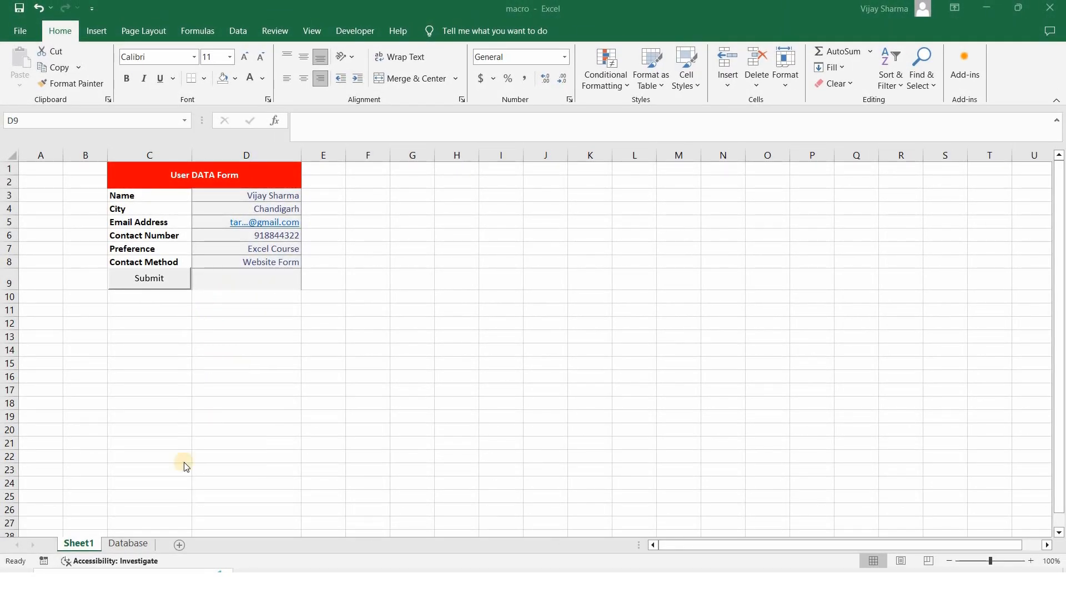
Compare the Database sheet's entries with the filled-in User DATA Form on Sheet1
left_click(119, 544)
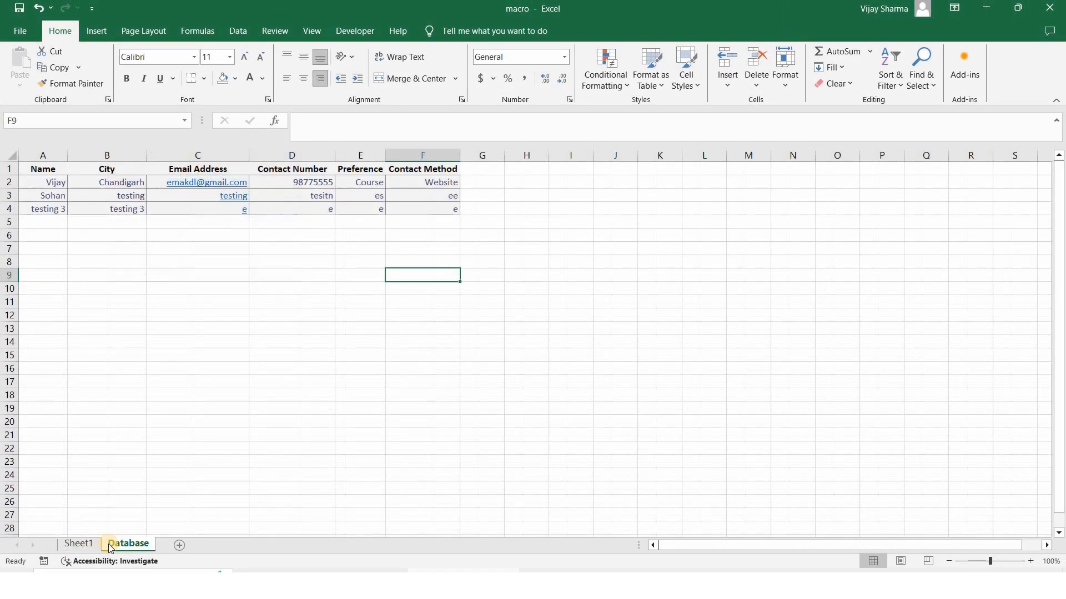
left_click(78, 544)
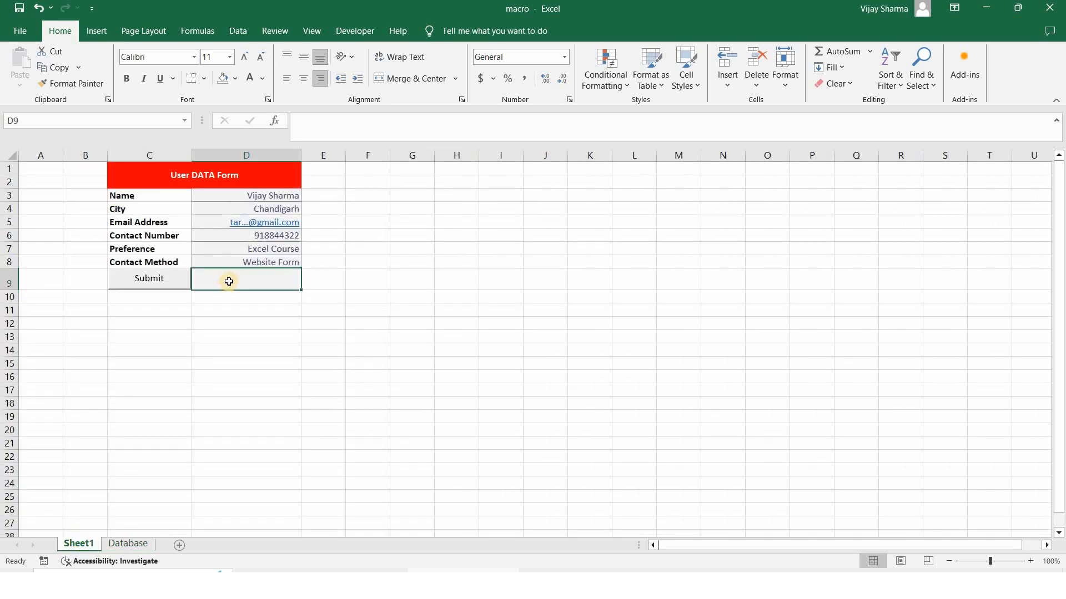
left_click(188, 183)
left_click_drag(164, 199, 157, 261)
left_click_drag(233, 196, 230, 262)
left_click(270, 200)
key("Down")
key("Down")
key("Down")
key("Down")
key("Down")
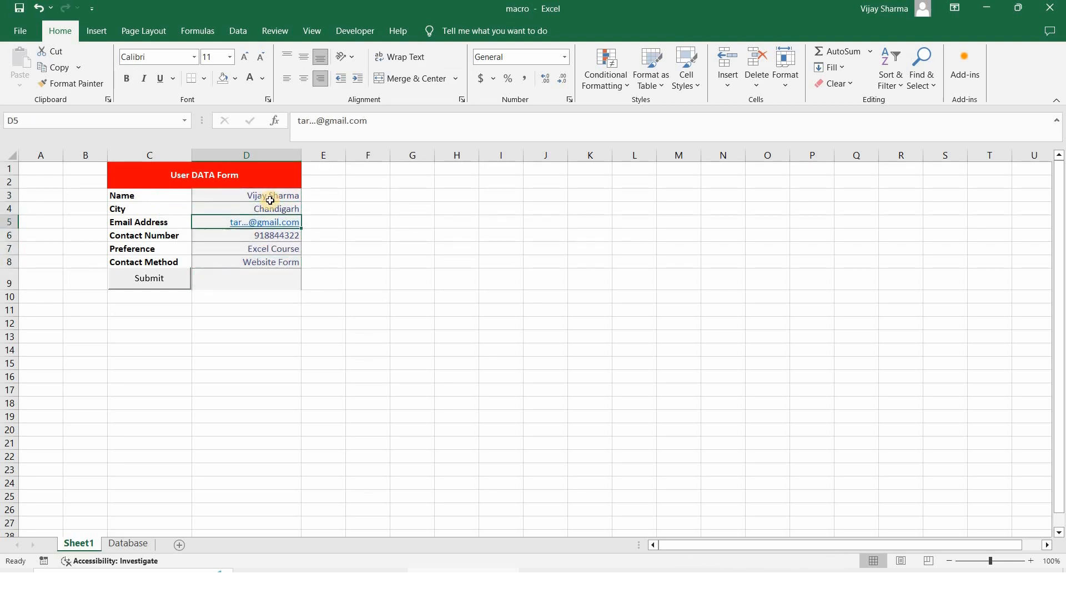
key("Up")
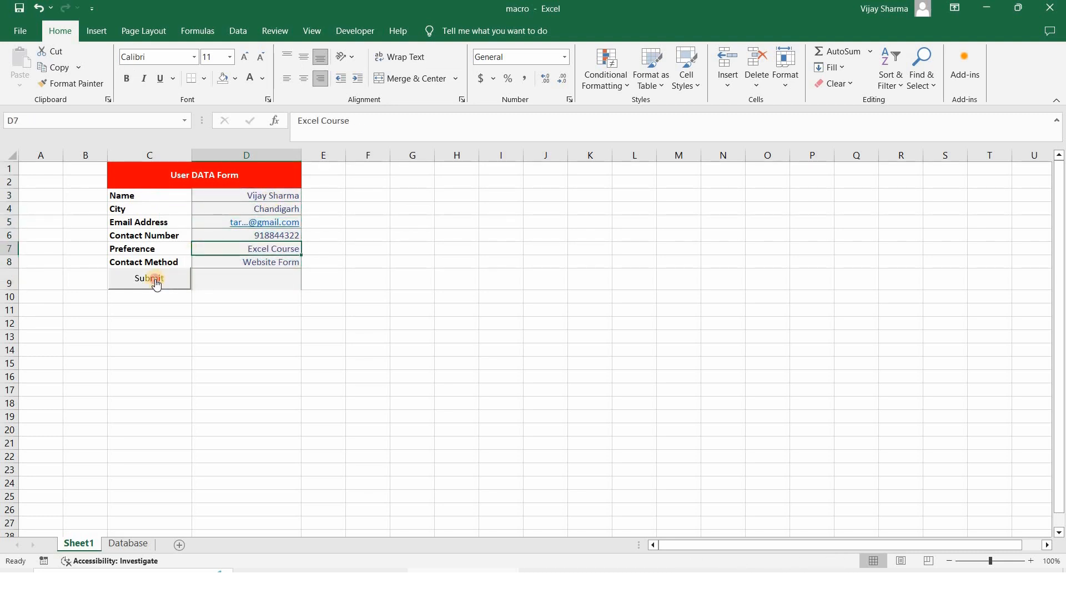
Submit the form entry, confirm it in Database row 5, and widen column A
left_click(157, 283)
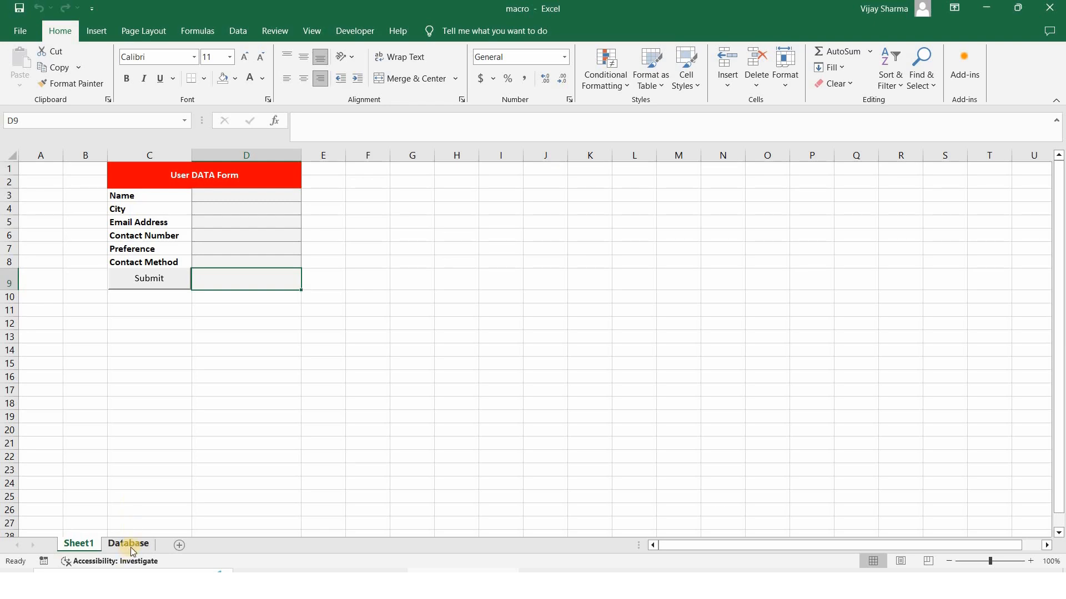
left_click(132, 545)
left_click(47, 221)
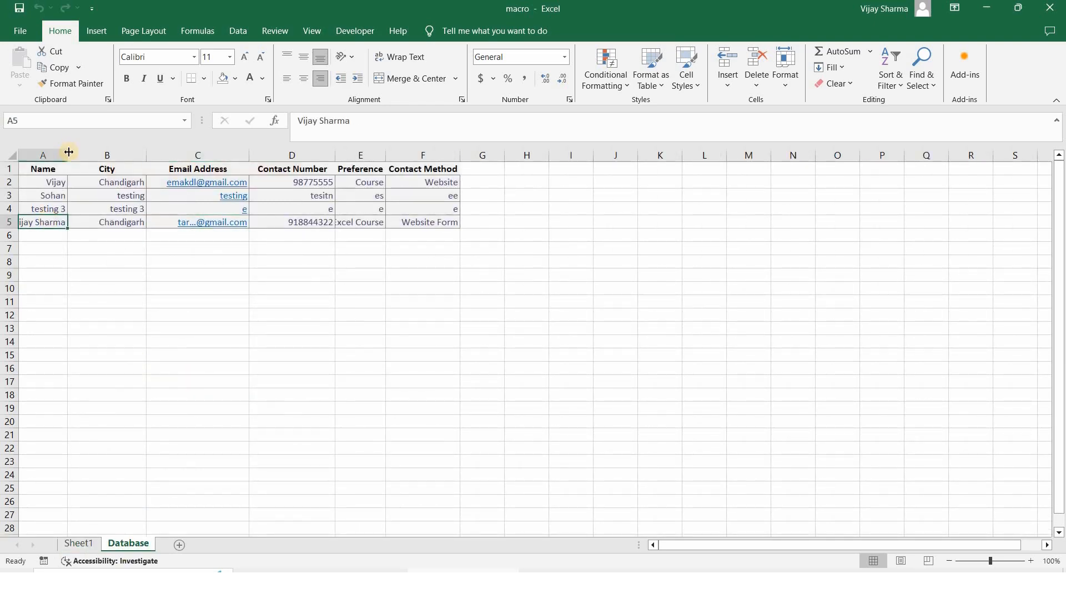
left_click_drag(87, 156, 104, 156)
left_click(80, 543)
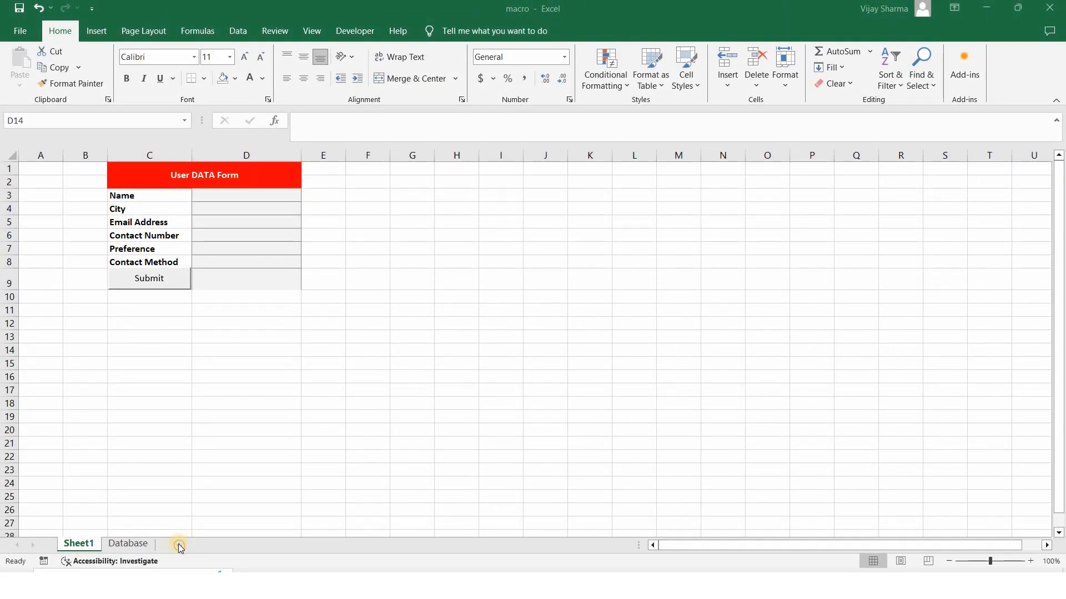
Add two new sheets named Macro and Database 2
left_click(179, 545)
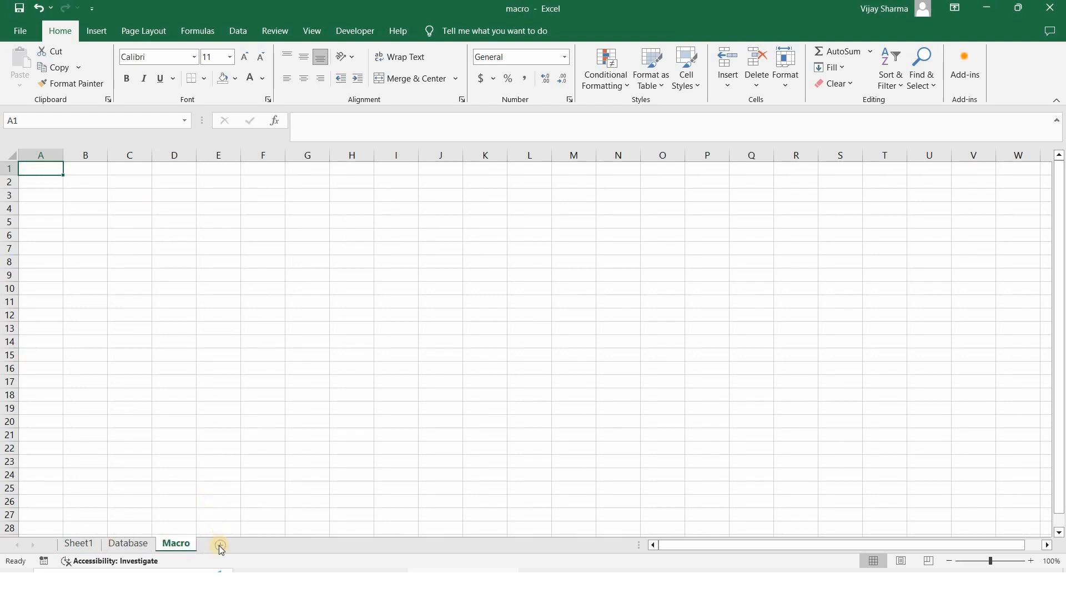
right_click(220, 550)
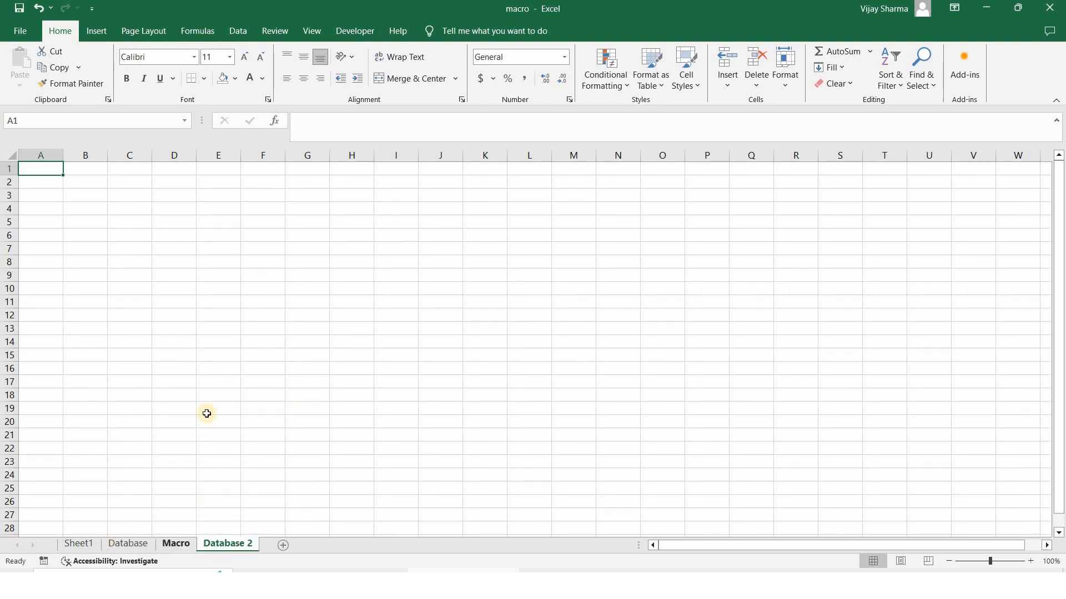
key("ctrl+Page_Up")
Copy the User DATA Form block C1:D8 from Sheet1
left_click(82, 546)
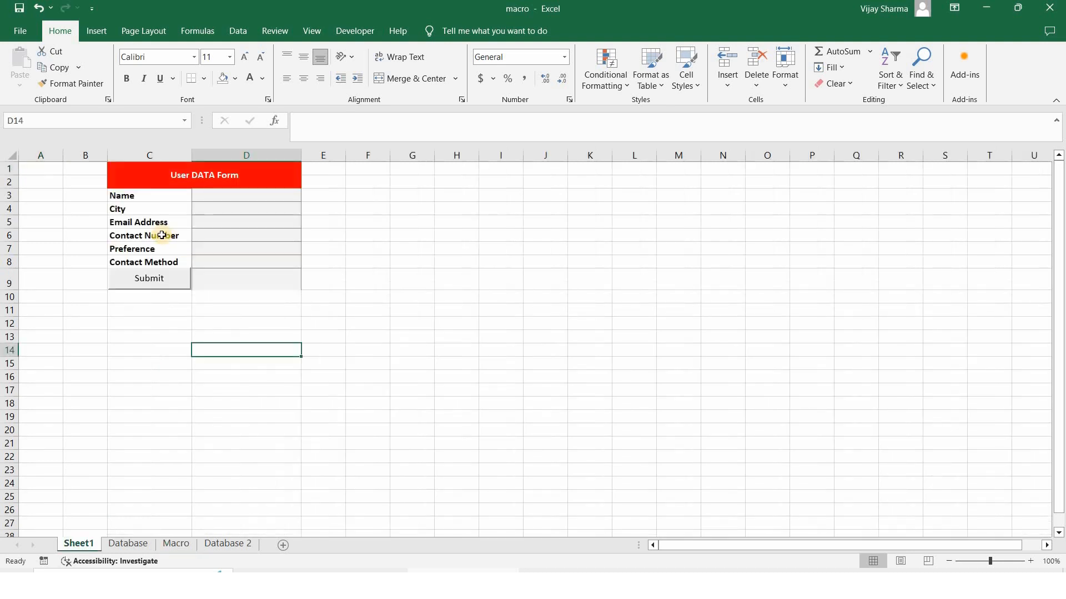
left_click_drag(155, 180, 205, 261)
key("ctrl+c")
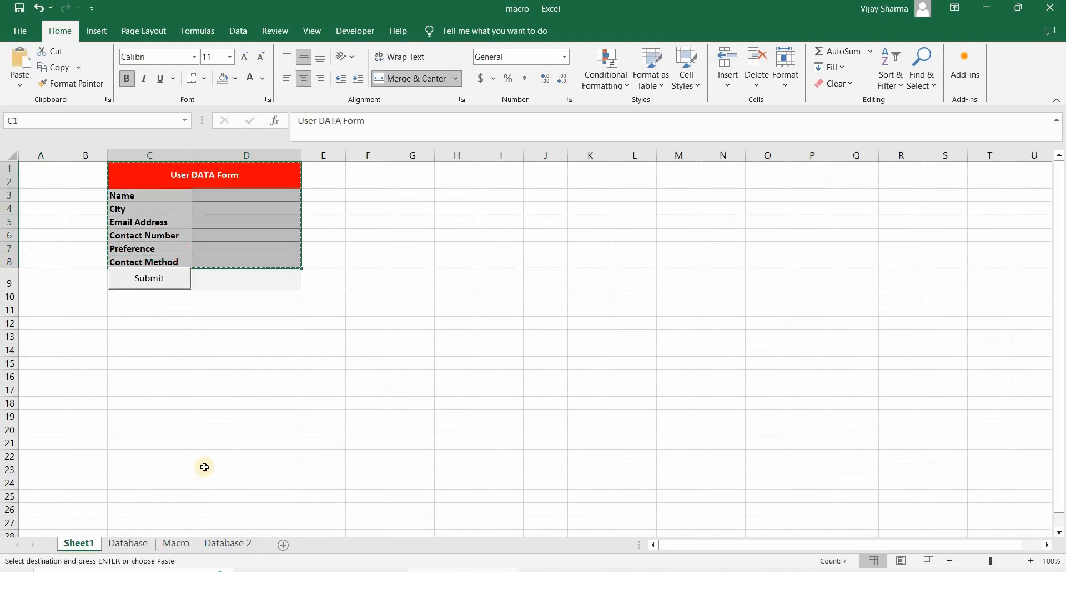
Paste the form at C1 on the Macro sheet and widen columns C and D
left_click(176, 544)
left_click(130, 169)
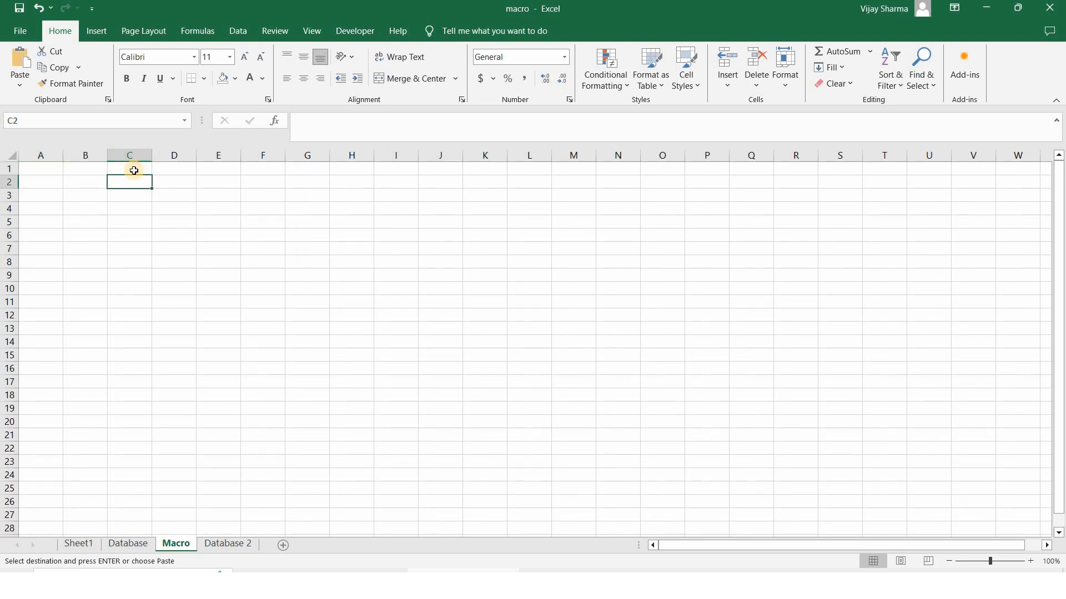
key("ctrl+v")
left_click_drag(152, 155, 335, 157)
left_click(261, 249)
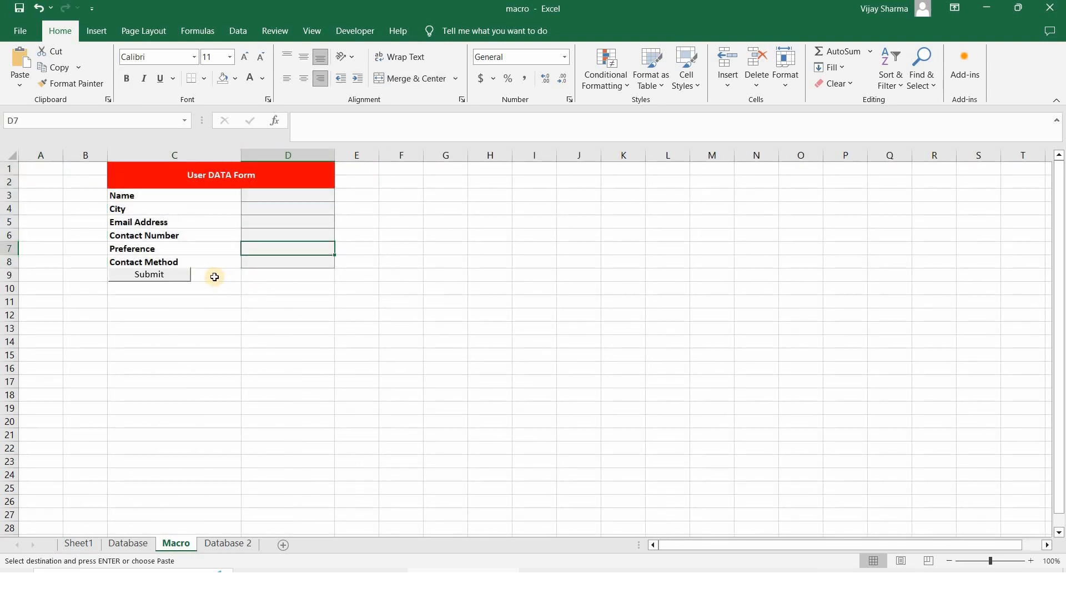
Cut the copied Submit button from row 9 and reselect the form cells
left_click(177, 273)
right_click(178, 273)
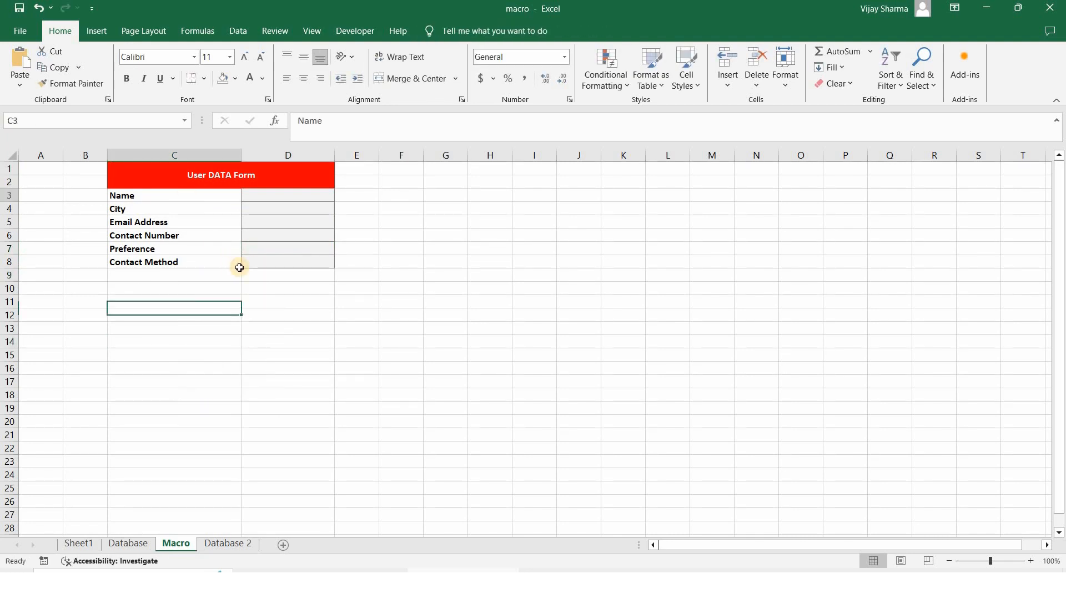
left_click_drag(166, 195, 288, 262)
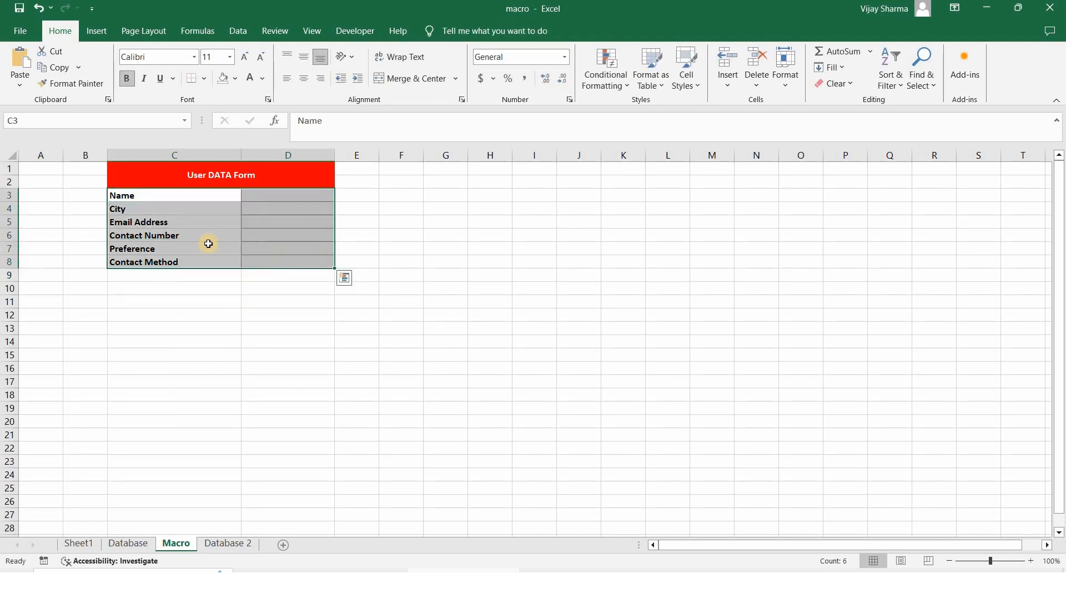
left_click(174, 196)
Copy the six field labels C3:C8 from the Macro sheet's form
left_click(225, 544)
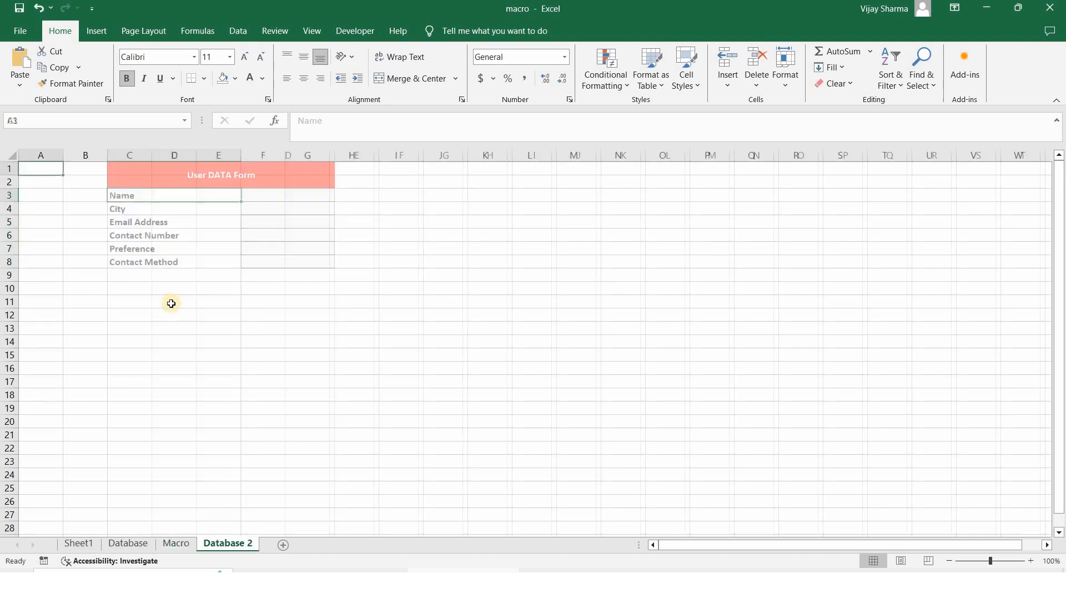
left_click(177, 545)
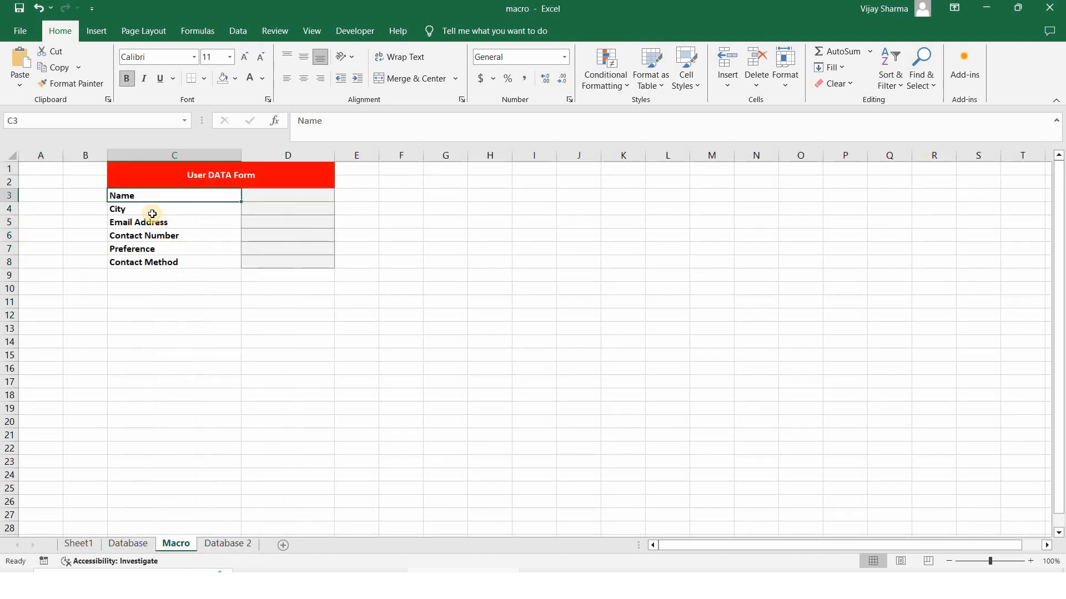
left_click(132, 262, "shift")
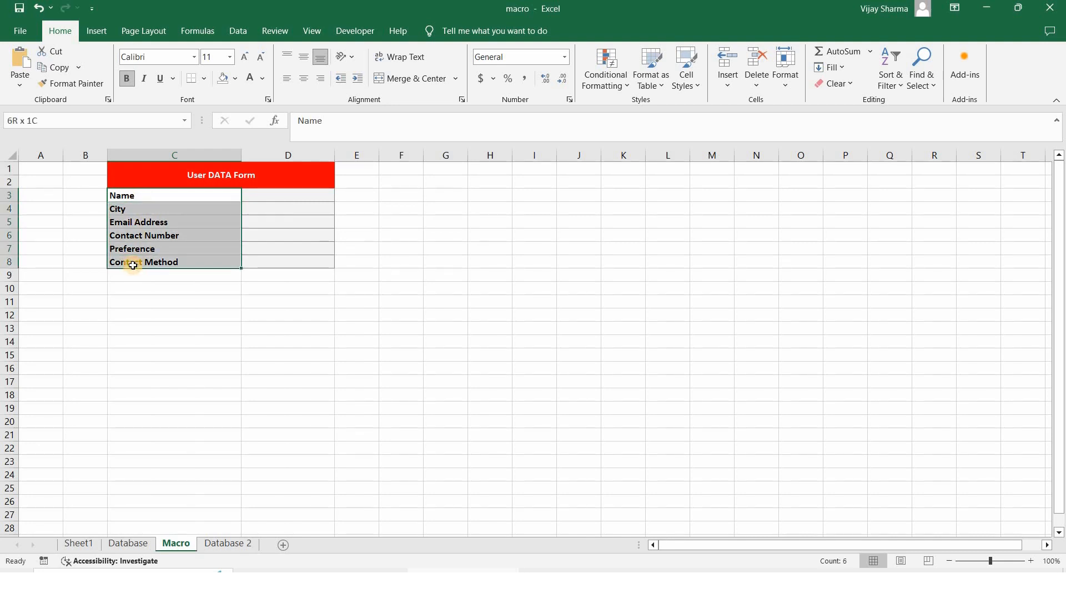
key("ctrl+c")
Paste the labels transposed into Database 2 row 1 and auto-fit the header columns
left_click(227, 545)
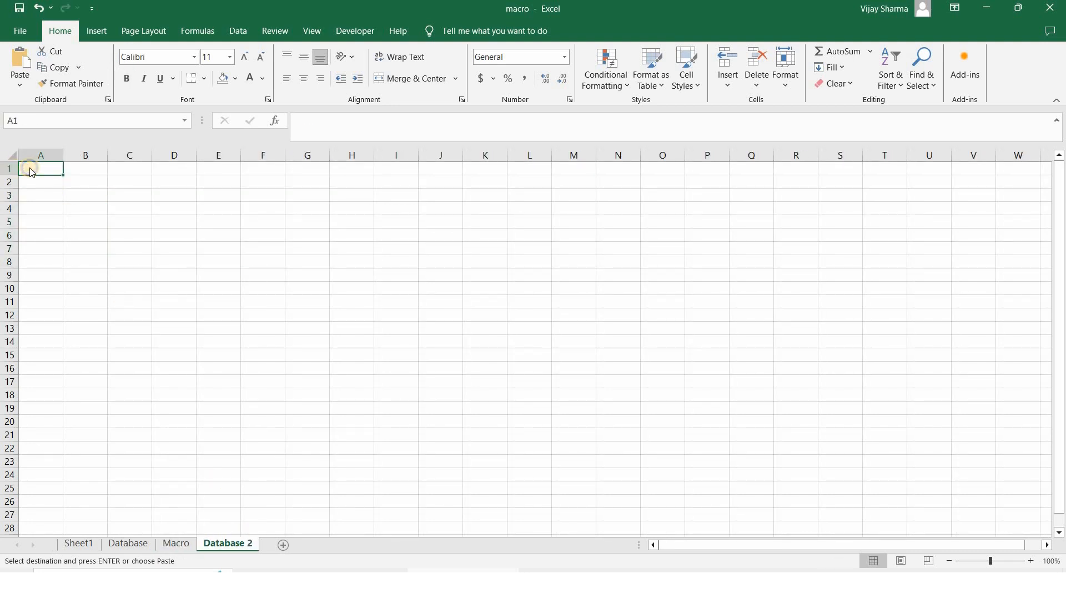
right_click(31, 172)
left_click(128, 257)
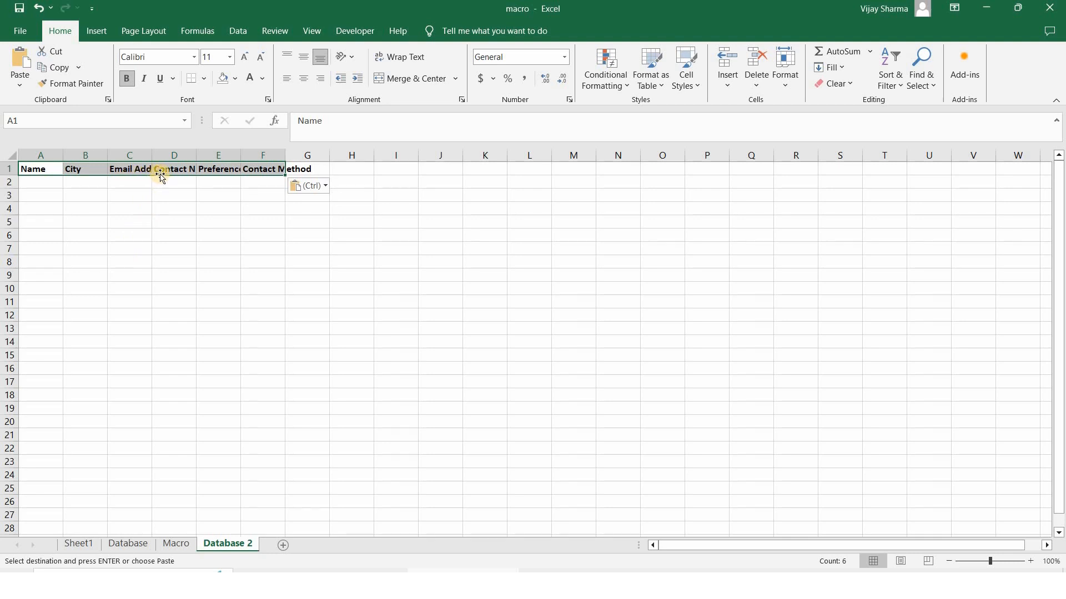
double_click(150, 157)
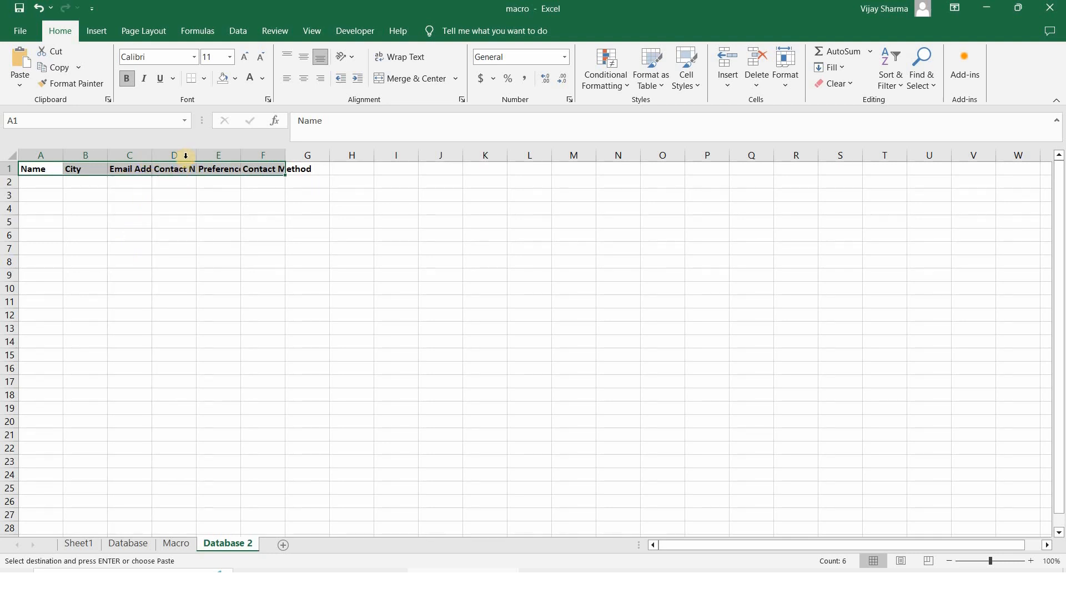
double_click(215, 157)
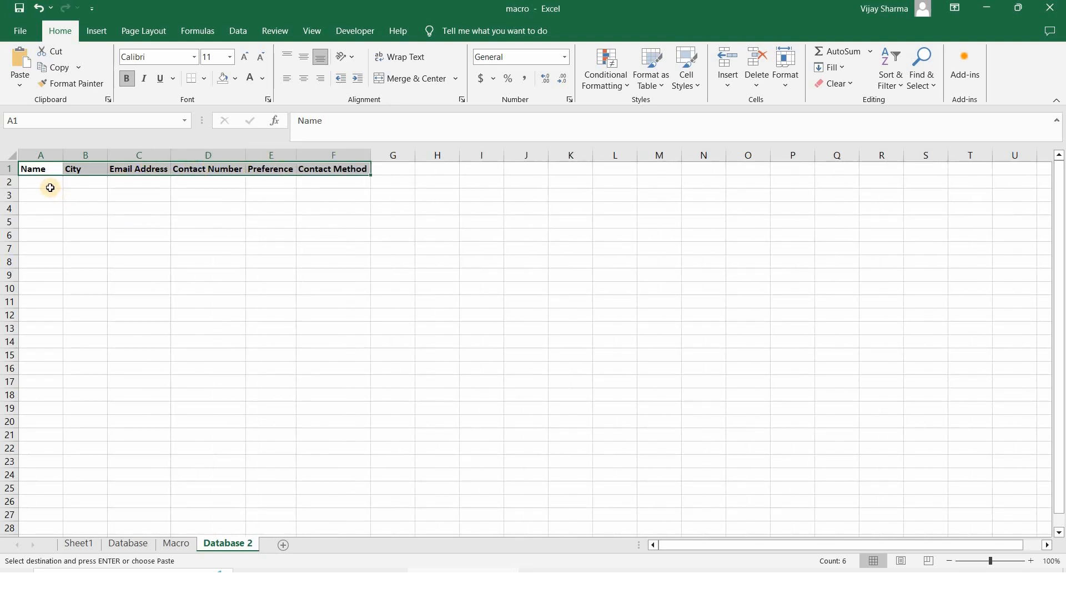
left_click(50, 188)
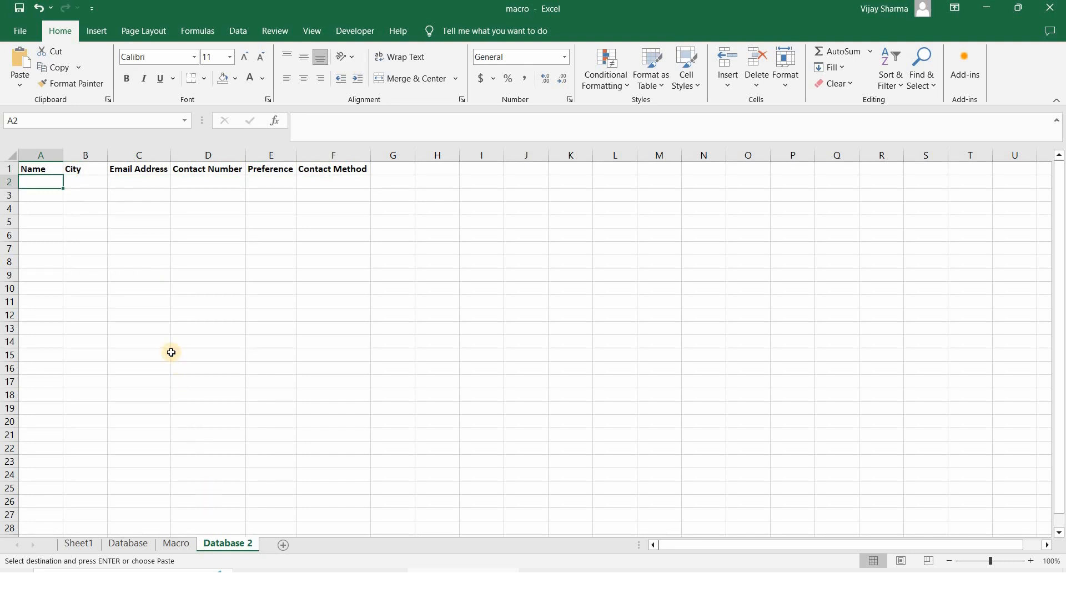
left_click(176, 544)
left_click(275, 198)
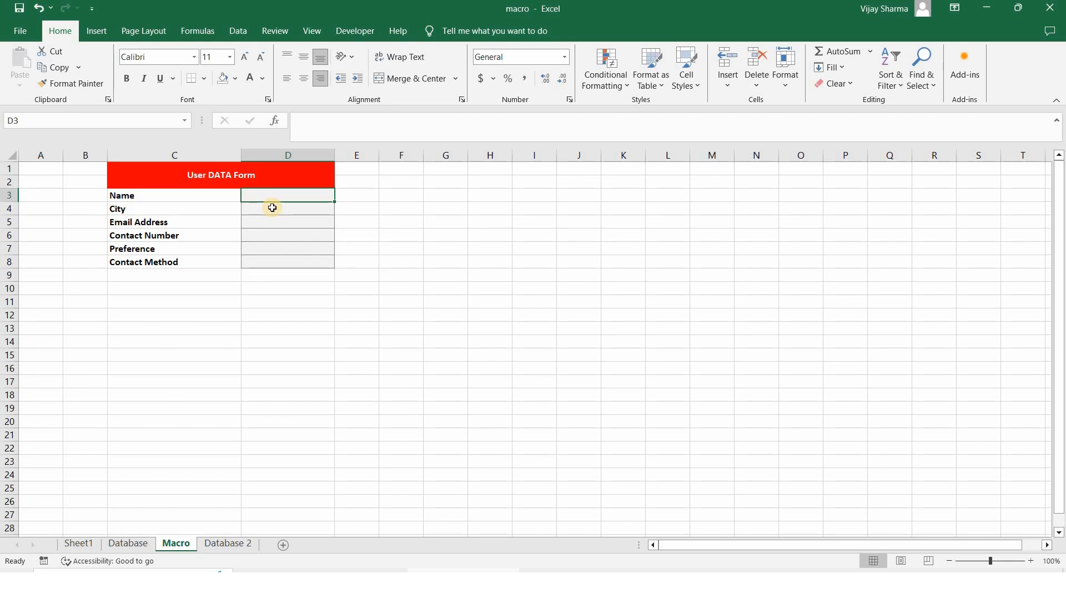
Enter a sample name, city, e-mail and contact number in D3:D6
type("Sohan")
key("Return")
type("Shimla")
key("Return")
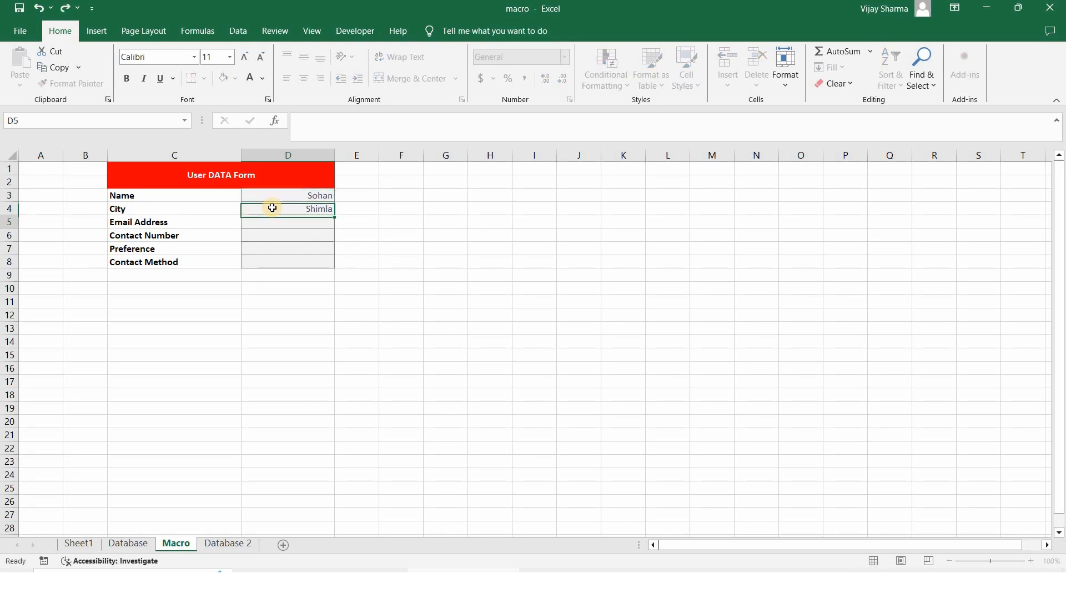
type("sh")
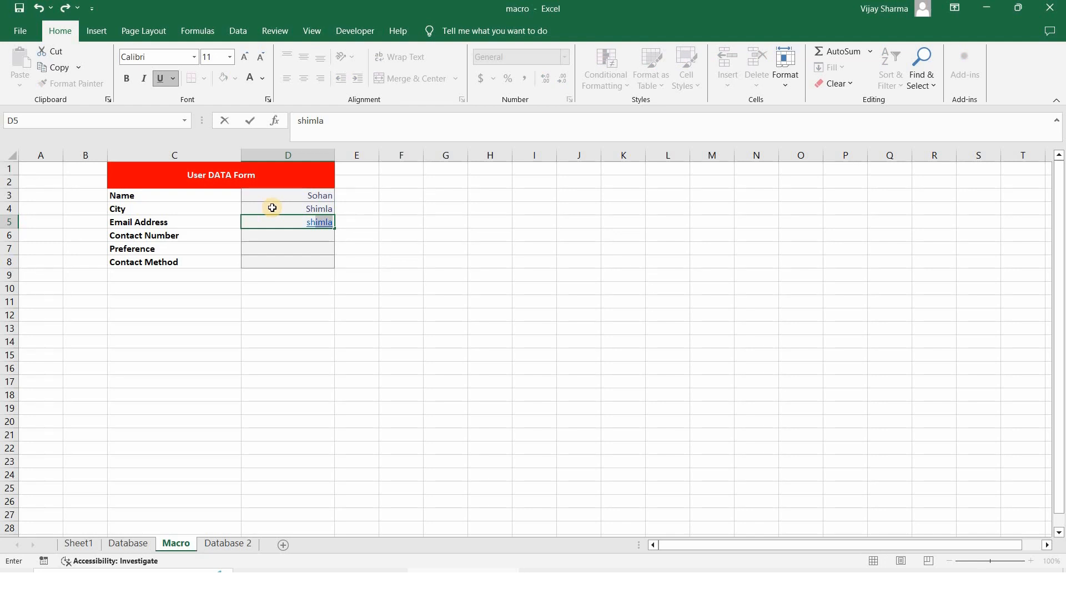
type("add")
key("Return")
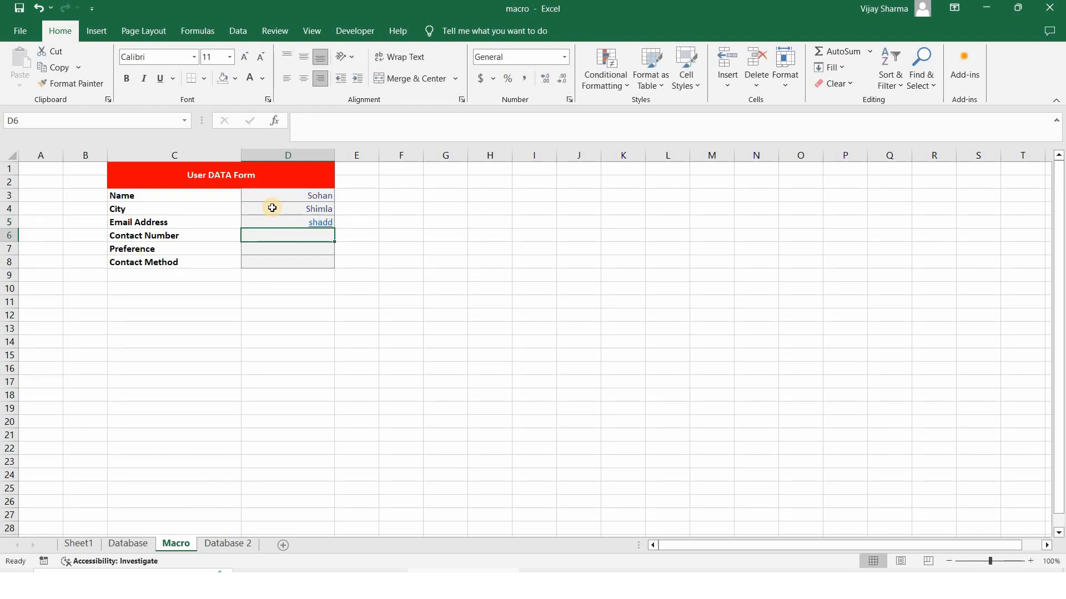
key("Up")
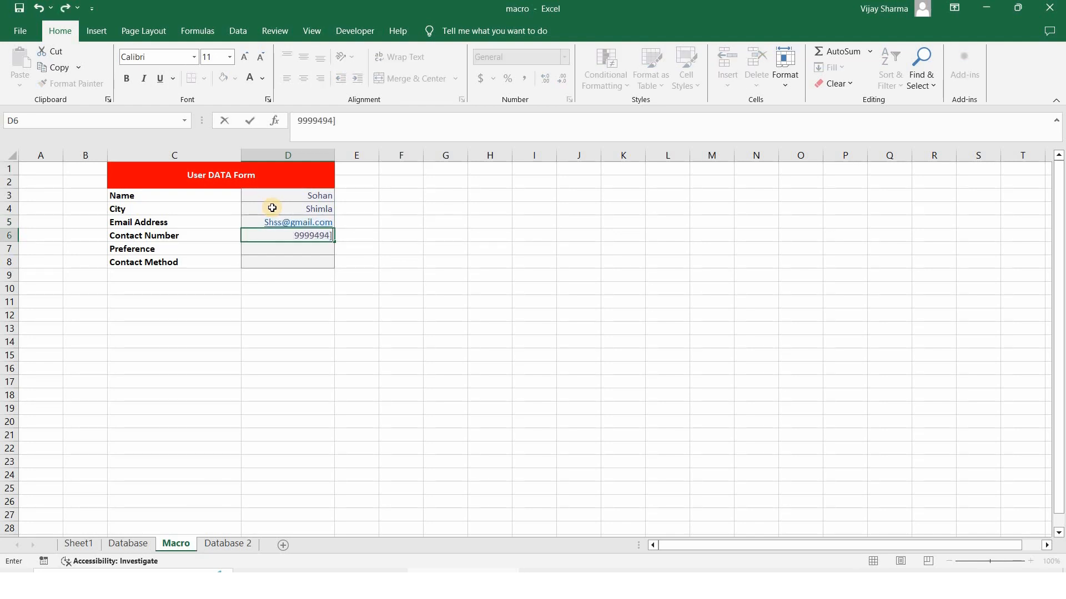
key("Return")
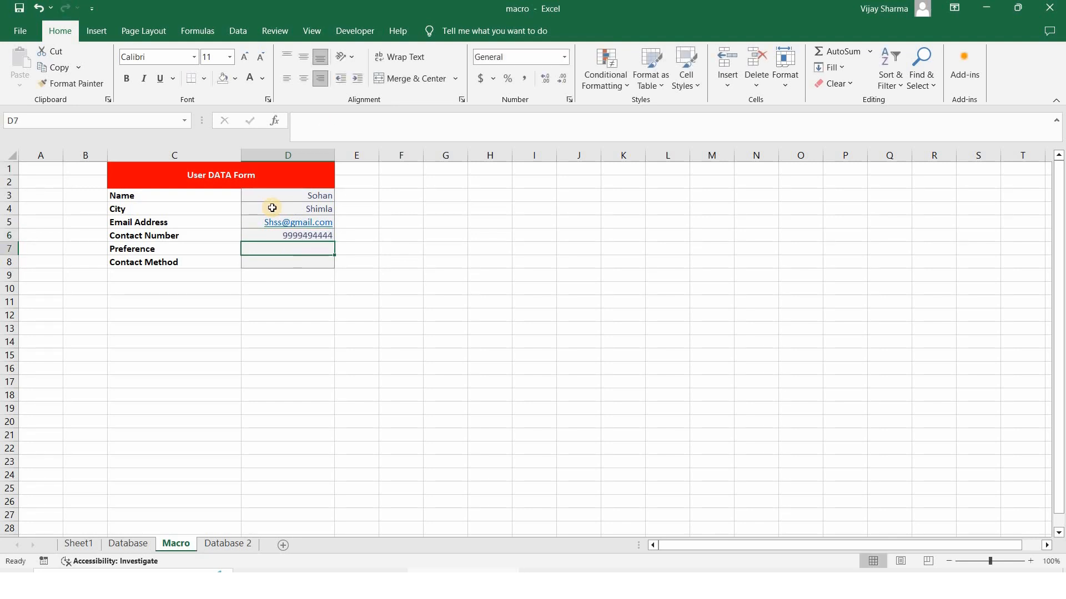
Enter Preference 'Excel Course' and Contact Method 'Website Form', then view Database 2
type("Excel Course")
key("Return")
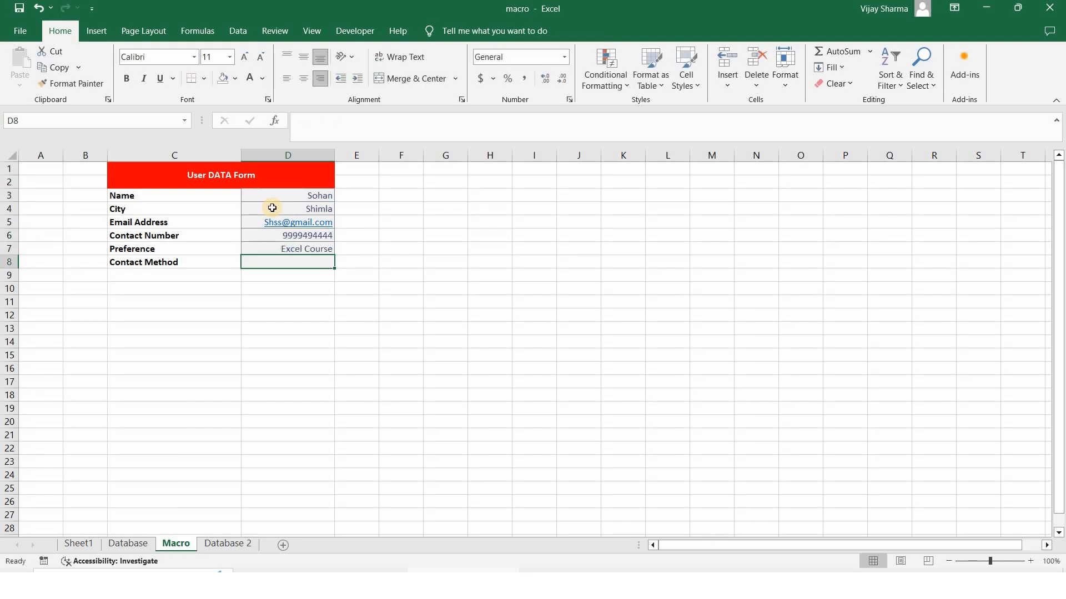
type("Website F")
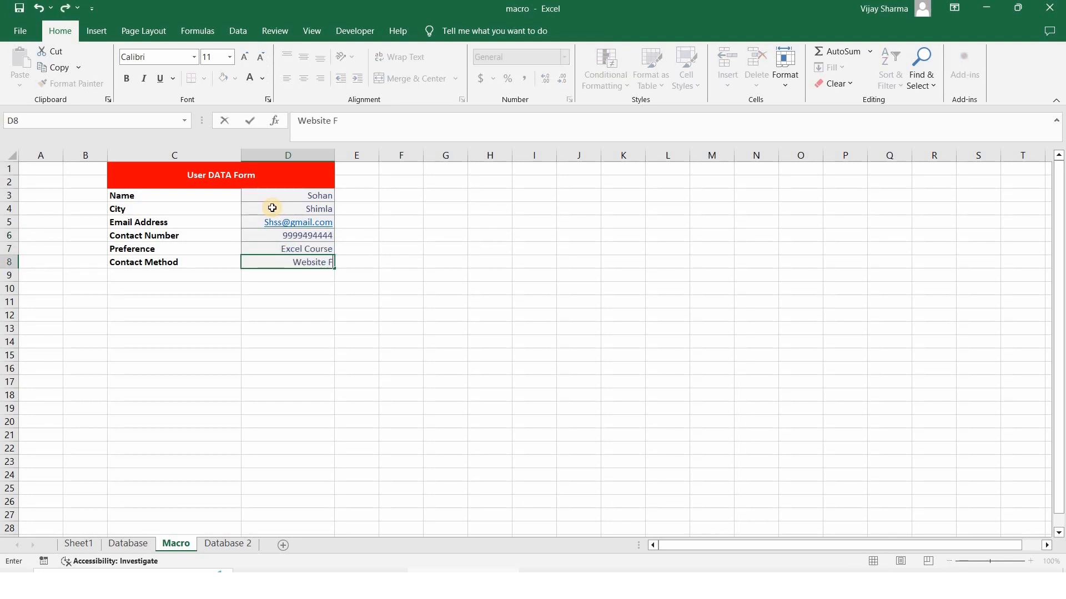
type("orm")
key("Return")
key("Up")
key("Up")
key("Up")
key("Up")
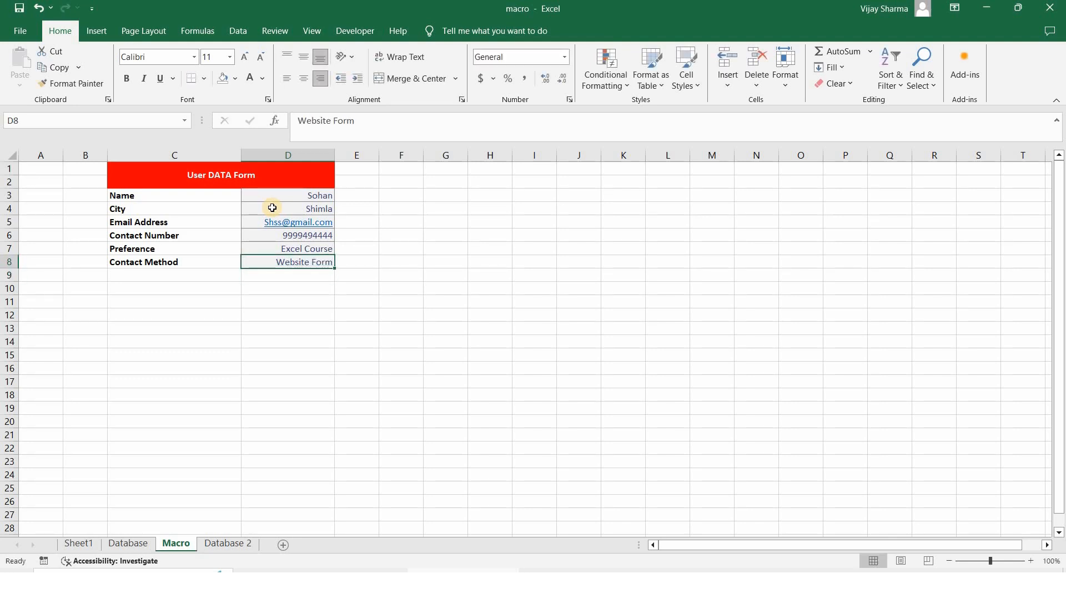
key("Up")
key("Left")
key("Right")
key("Right")
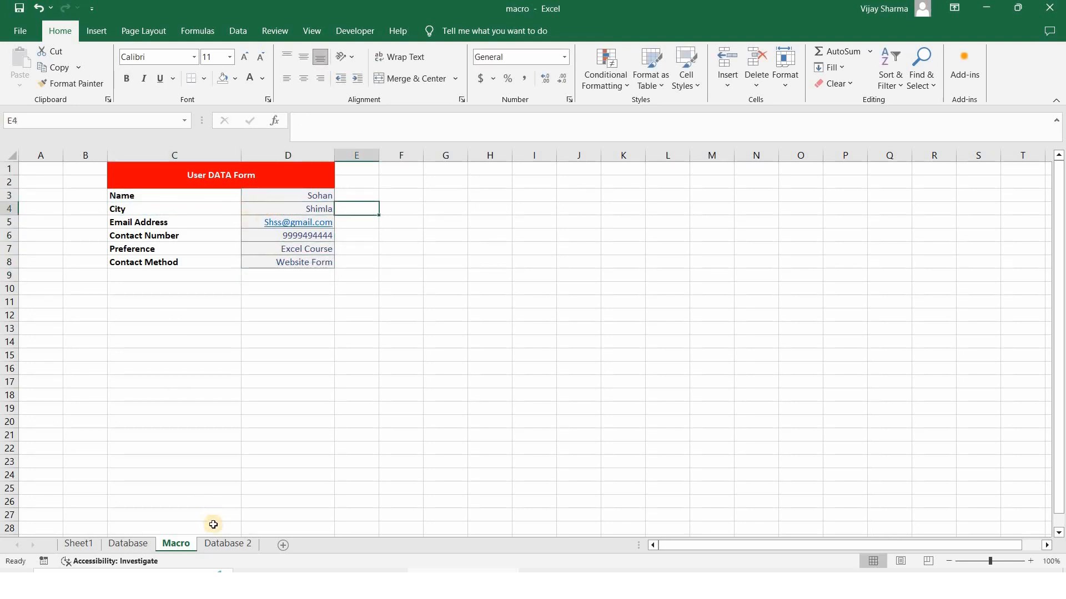
left_click(218, 545)
Select entries D3:D8 and enable Developer under Customize Ribbon in Excel Options
left_click(173, 543)
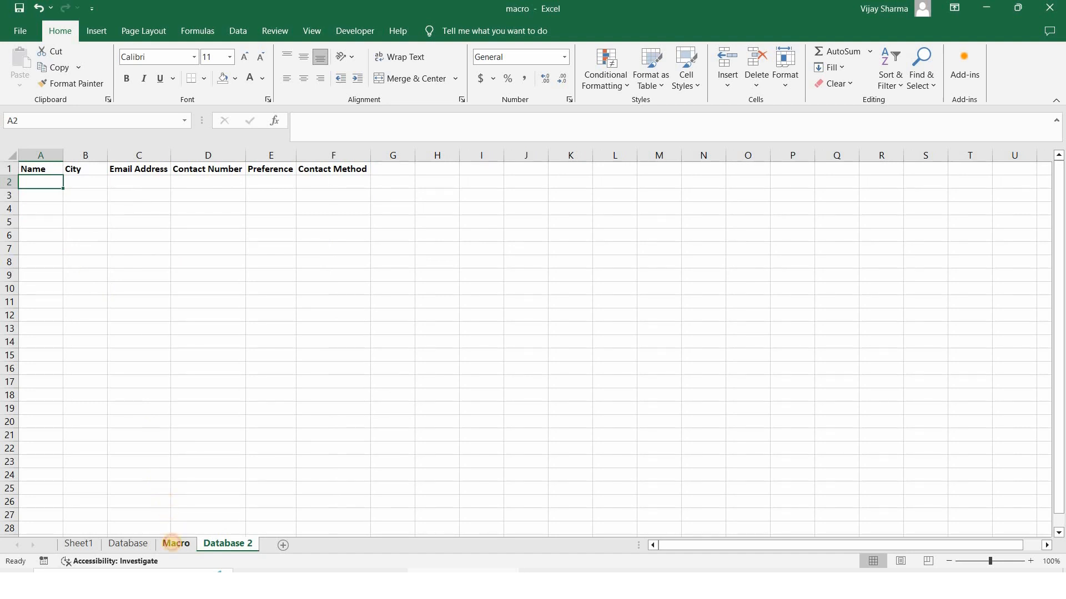
left_click_drag(309, 194, 285, 261)
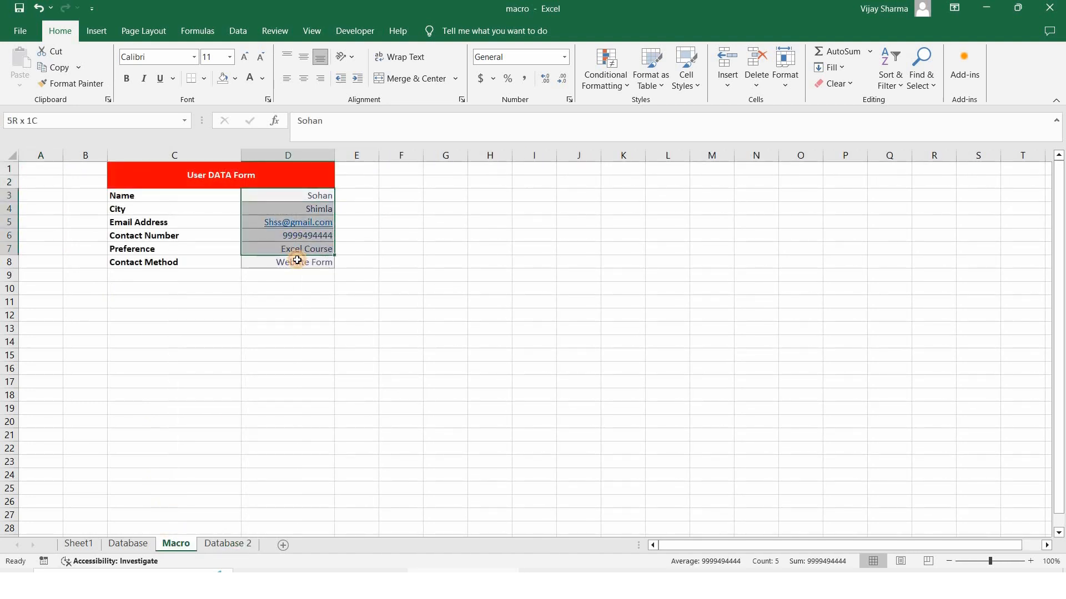
left_click(362, 33)
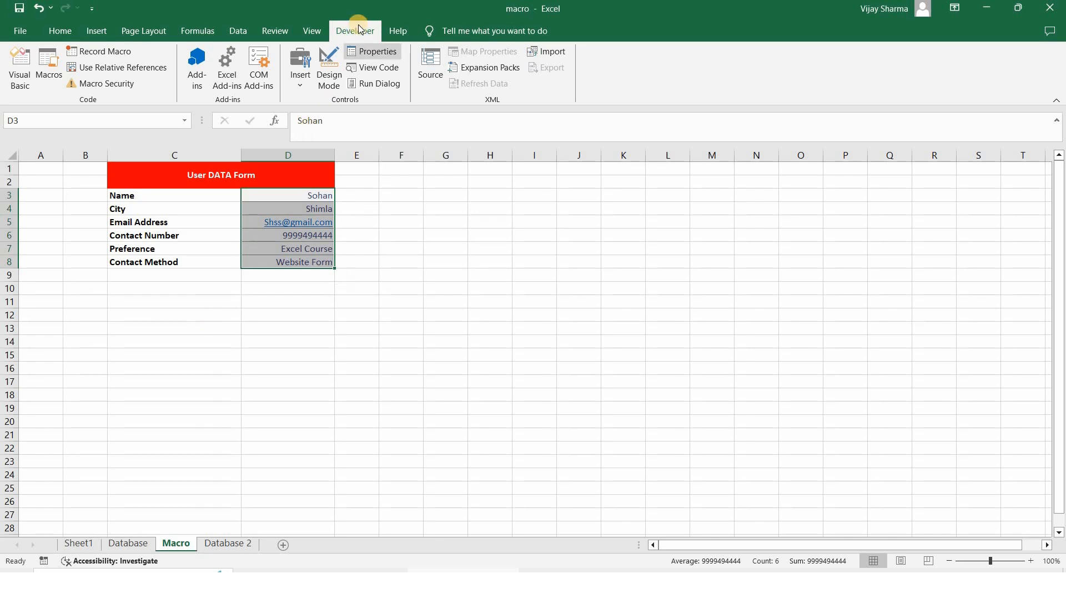
left_click(31, 32)
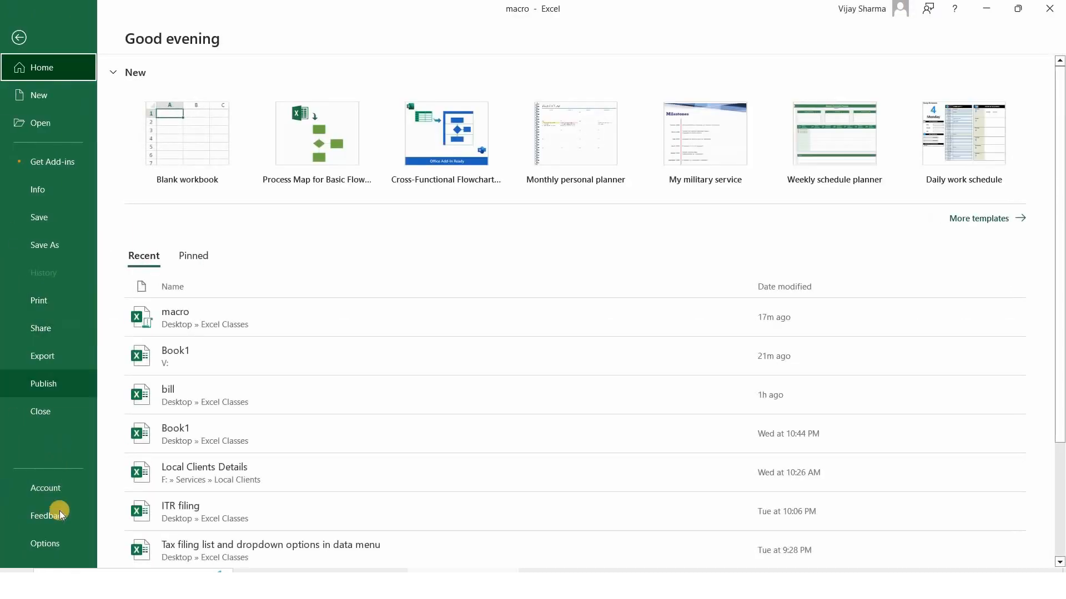
left_click(55, 545)
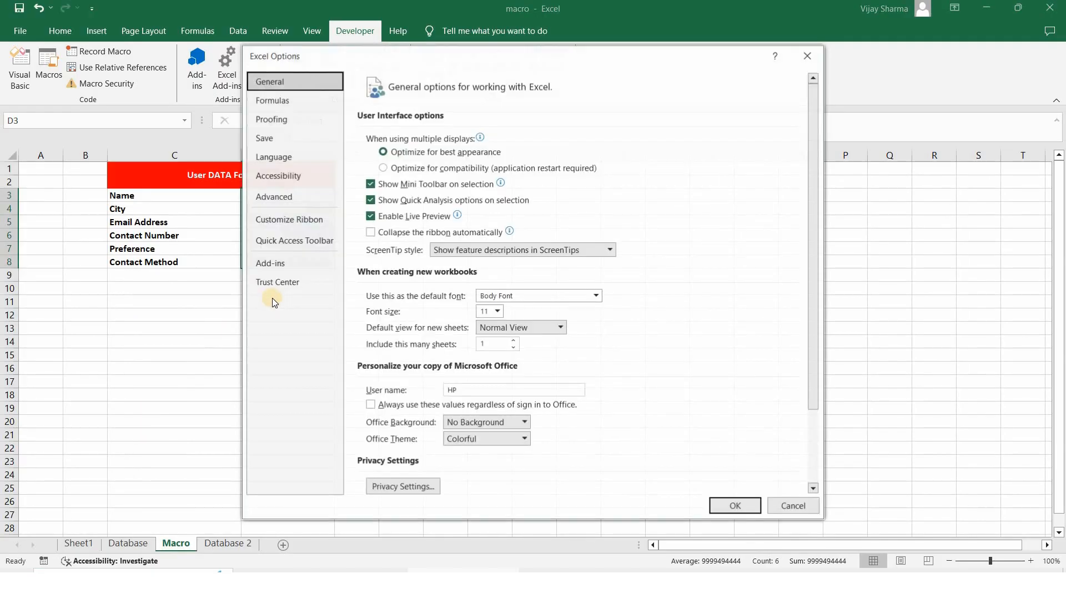
left_click(300, 220)
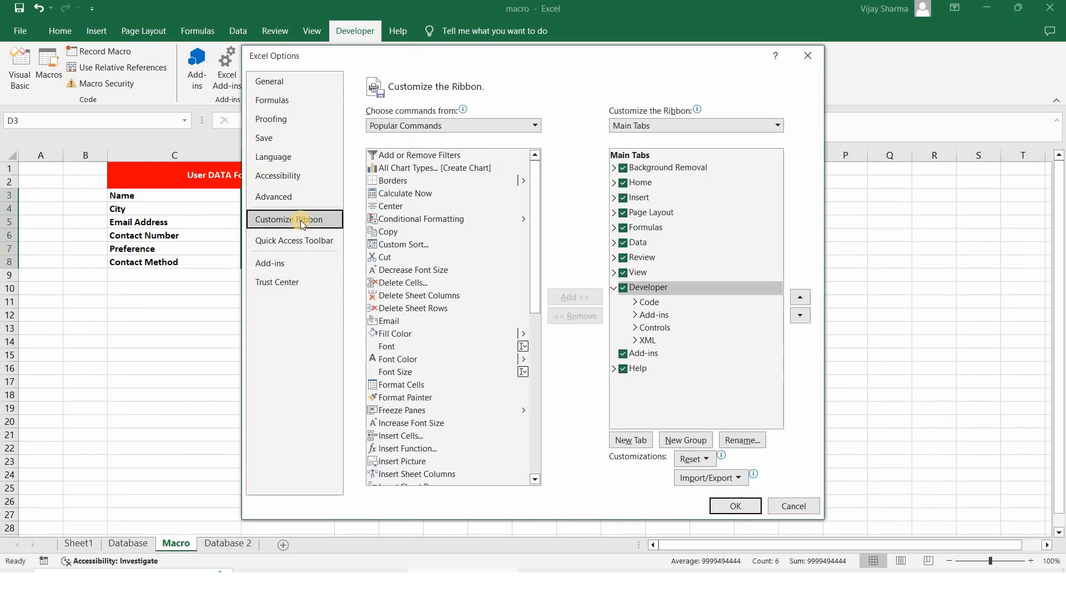
left_click(622, 288)
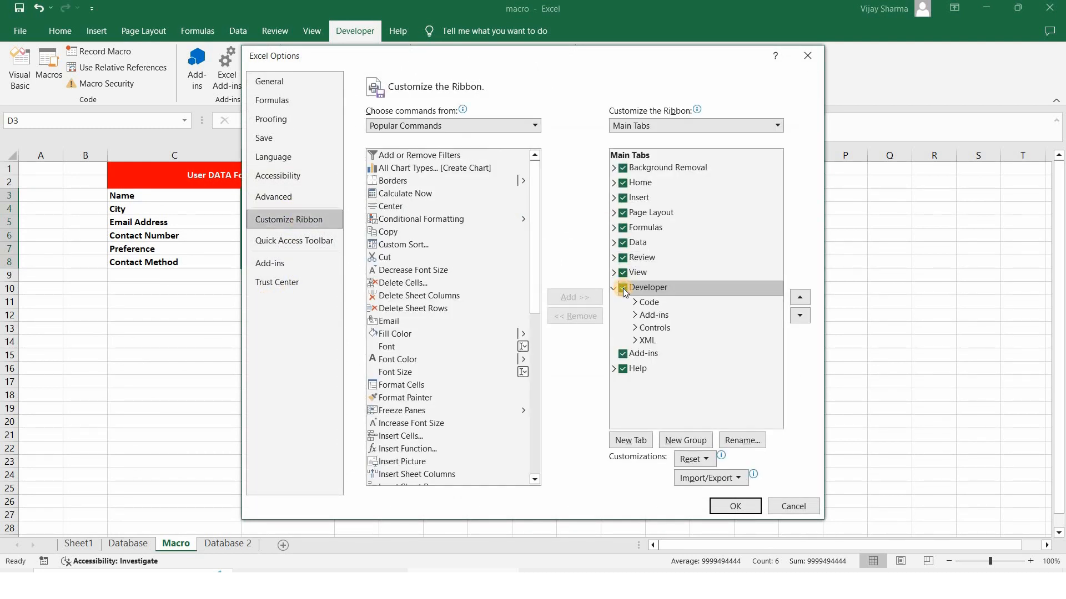
left_click(736, 506)
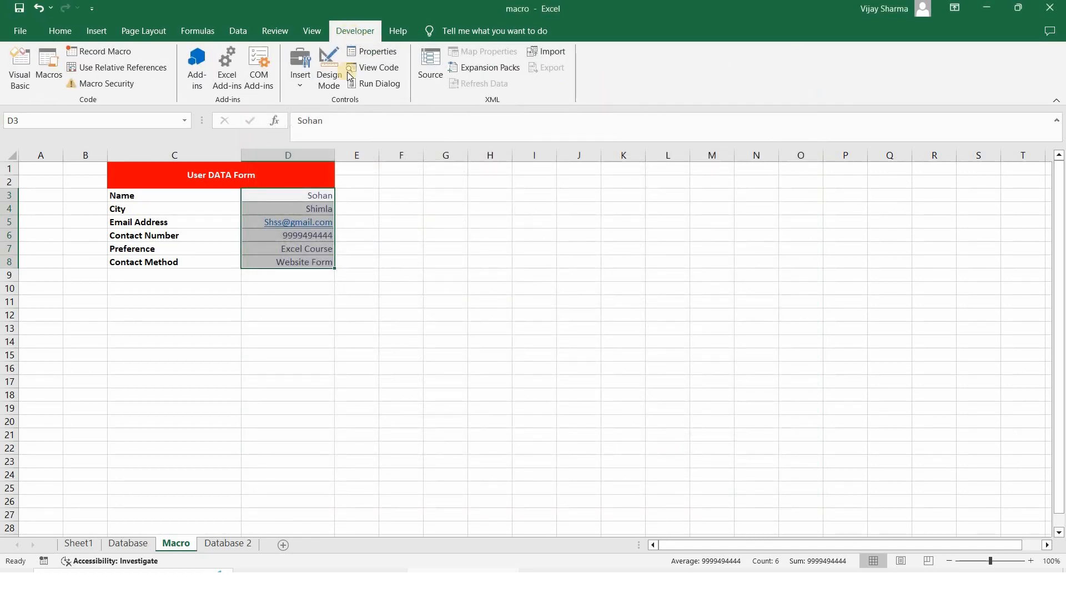
Start recording macro macro2_userdata, copy the form entries, and navigate Database 2 to column A
left_click(106, 52)
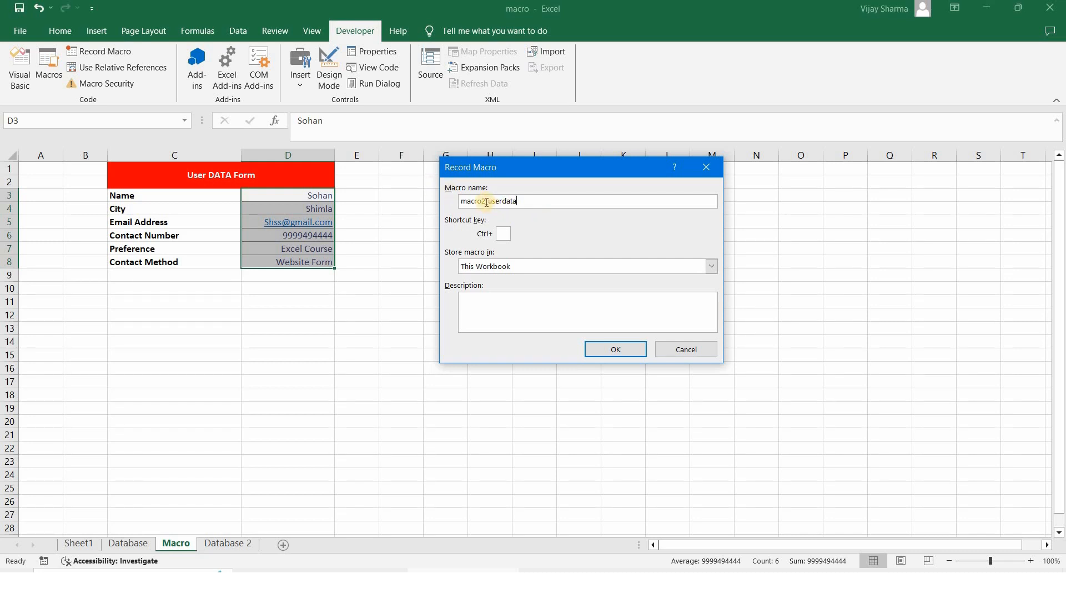
left_click(604, 348)
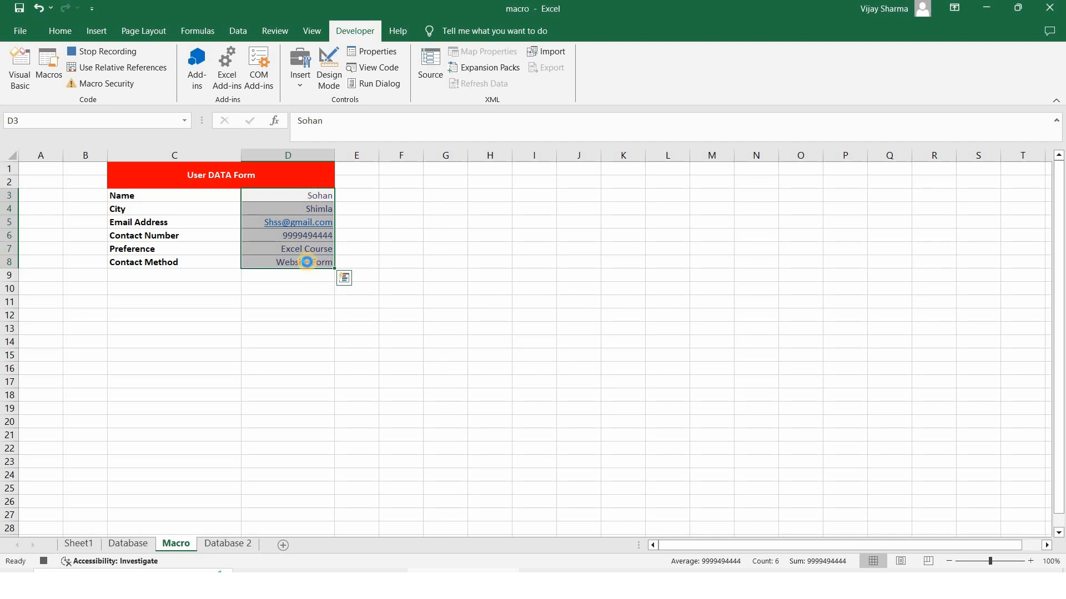
key("ctrl+c")
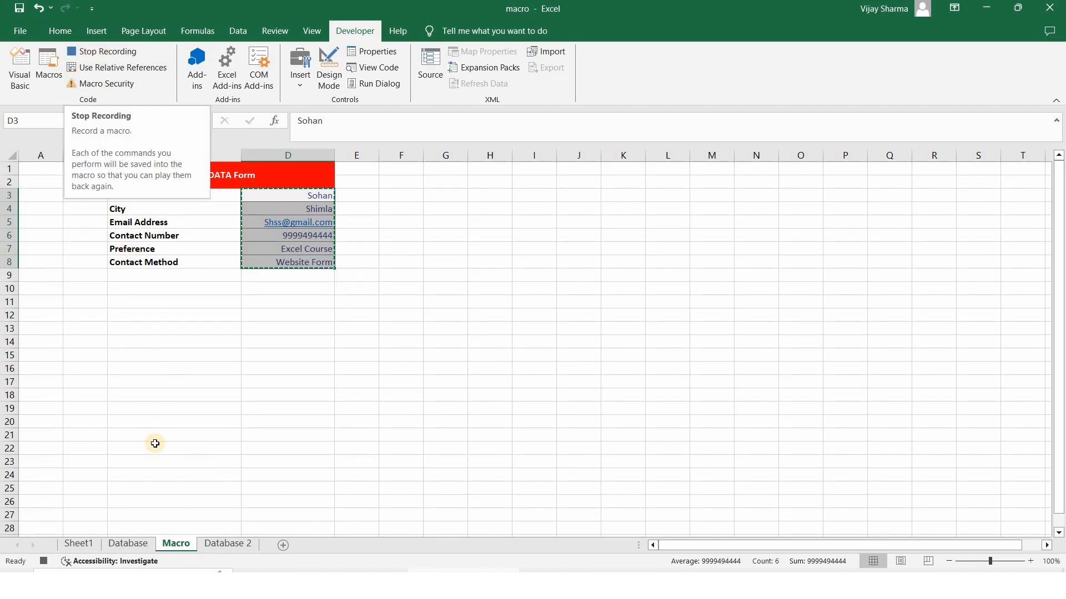
left_click(213, 543)
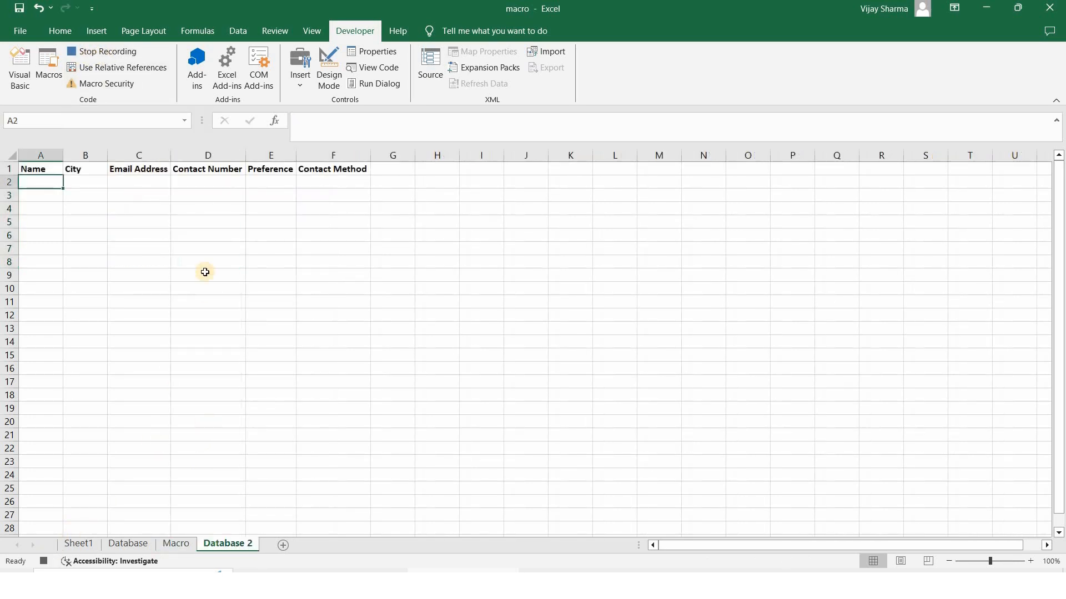
left_click(392, 169)
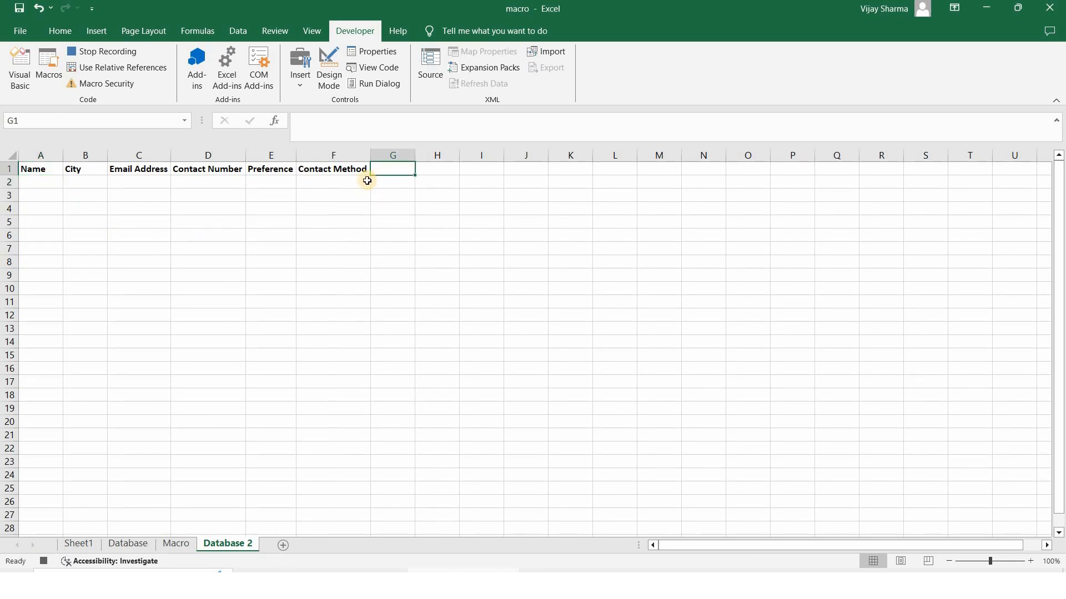
key("ctrl+Down")
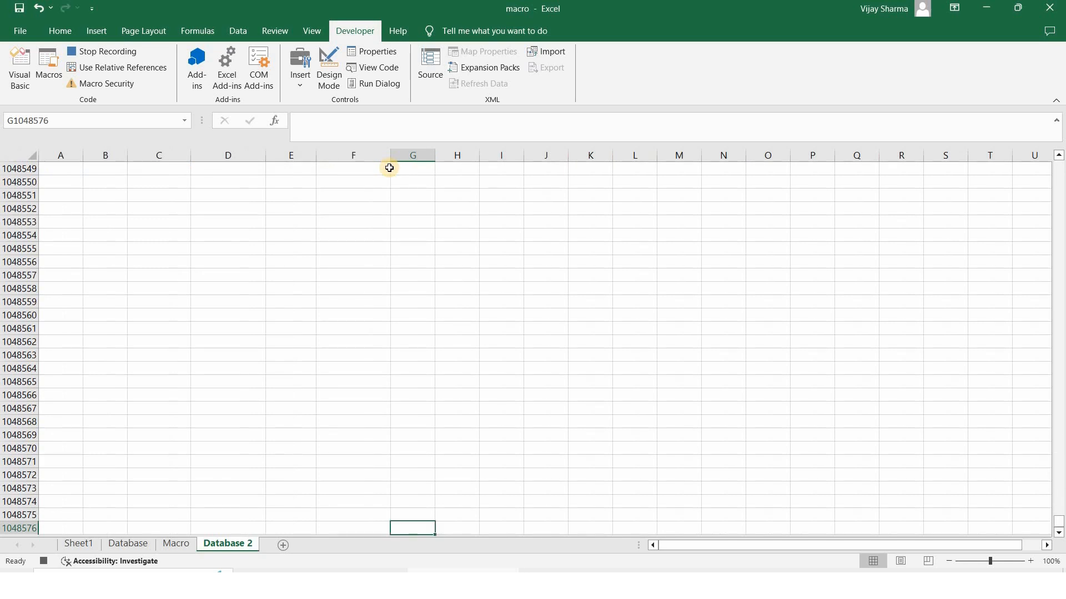
key("ctrl+Left")
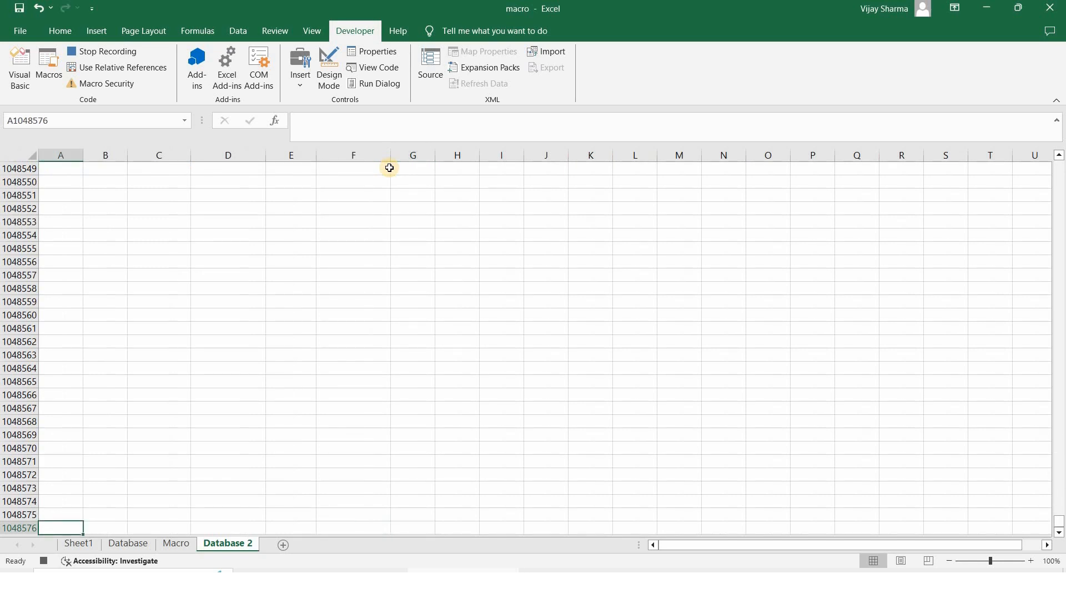
key("ctrl+Up")
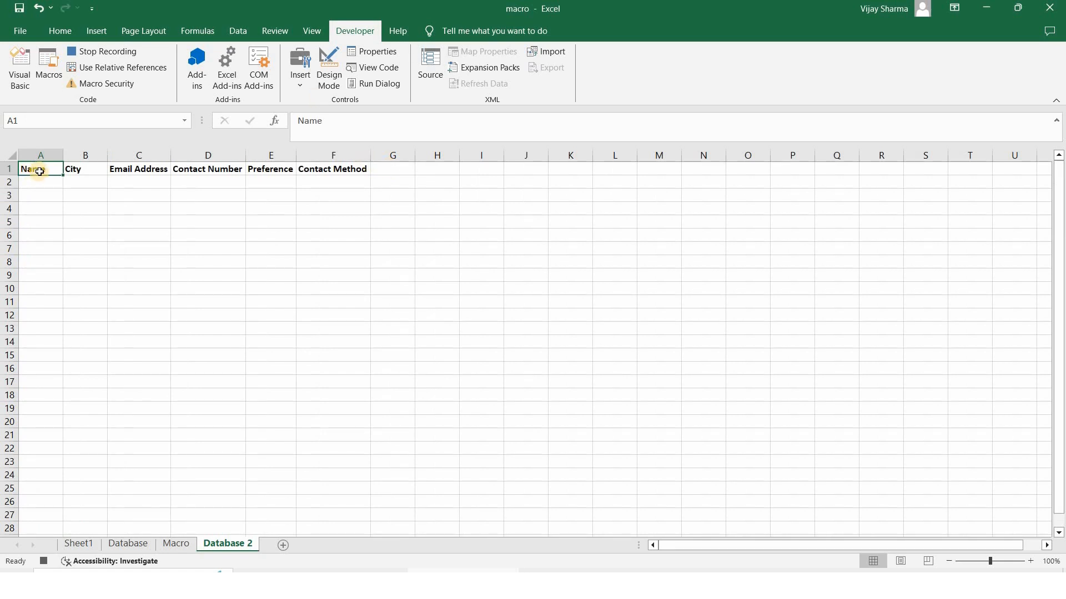
Paste the entries transposed into Database 2 row 2, auto-fit column E, and reselect Macro's entries
left_click(152, 71)
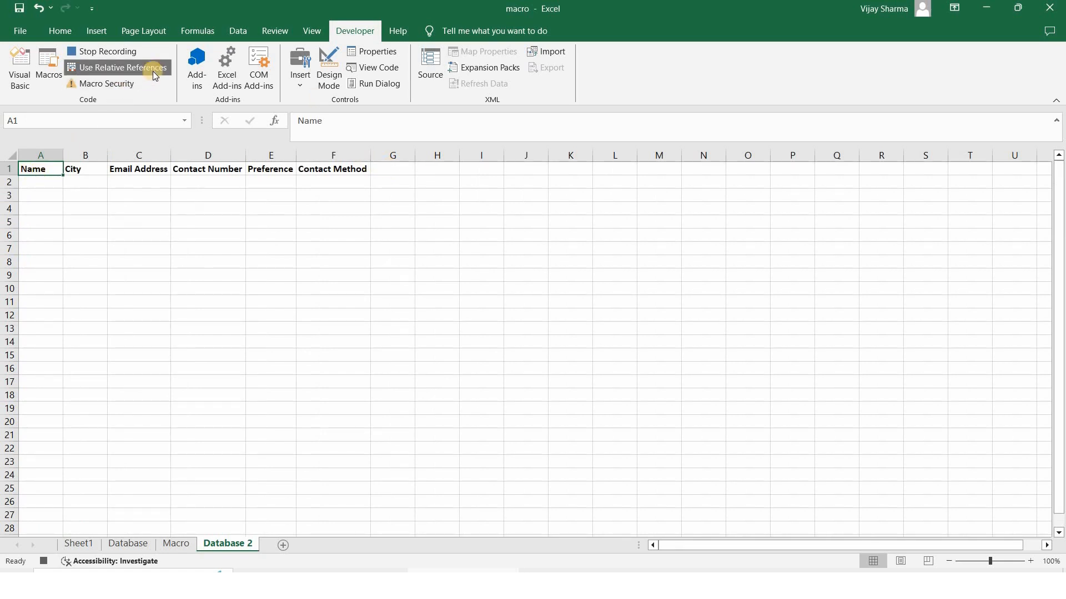
left_click(46, 184)
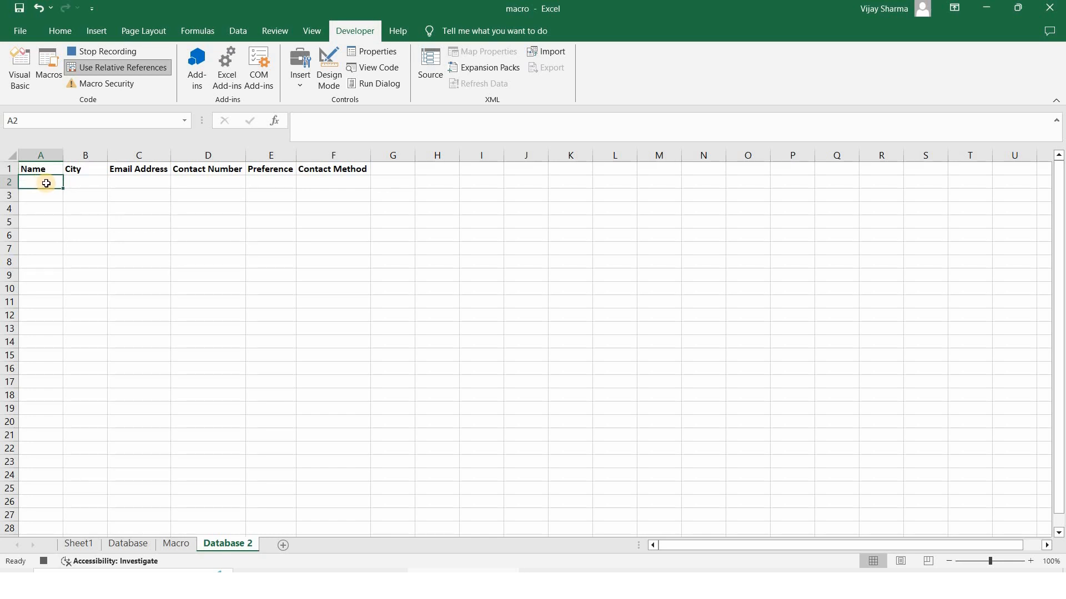
left_click(127, 71)
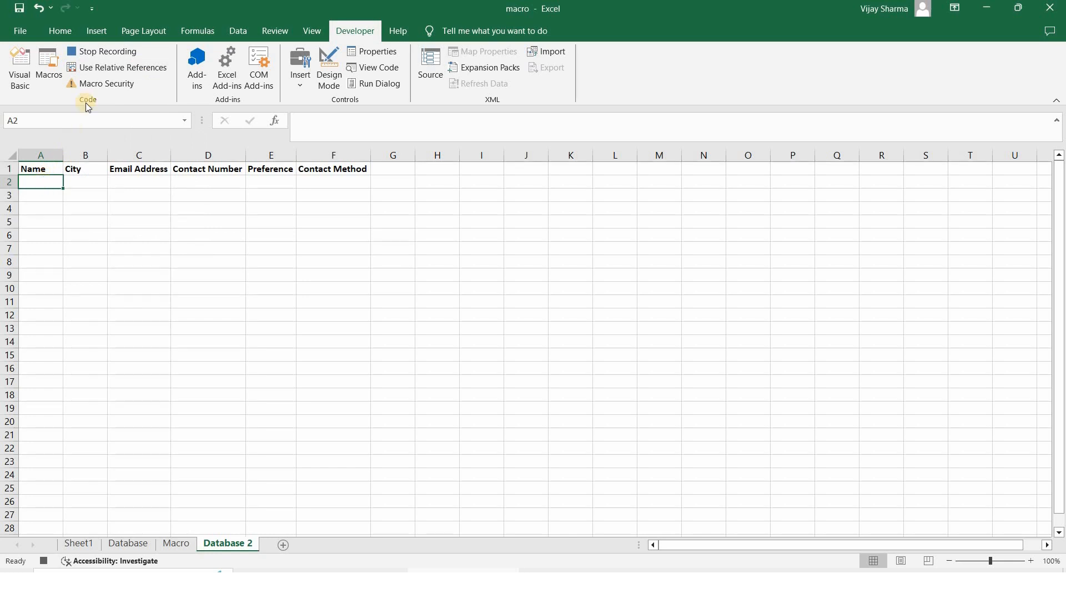
right_click(44, 184)
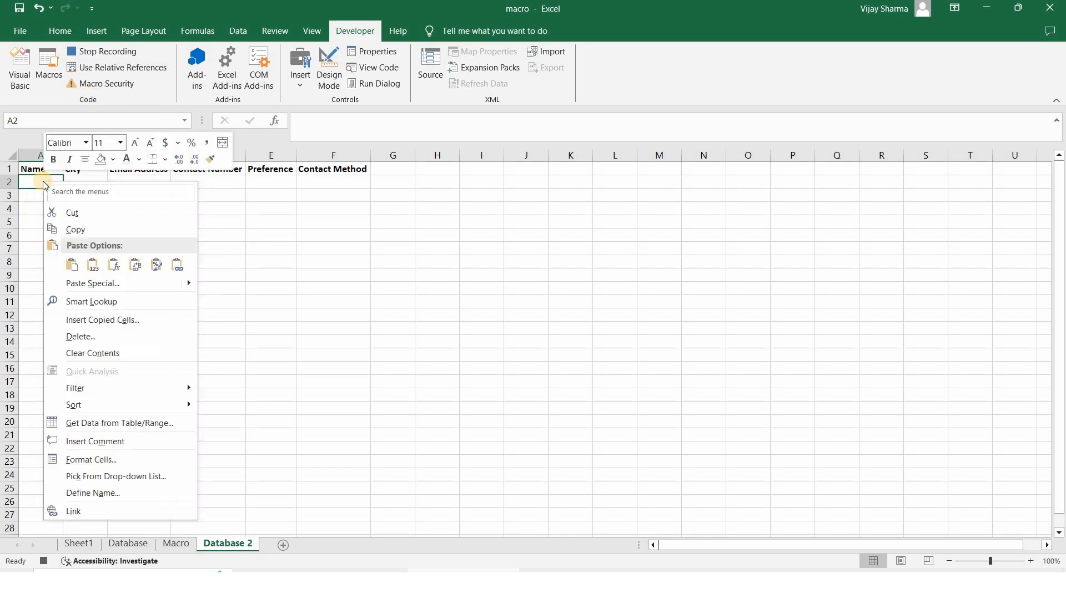
left_click(136, 269)
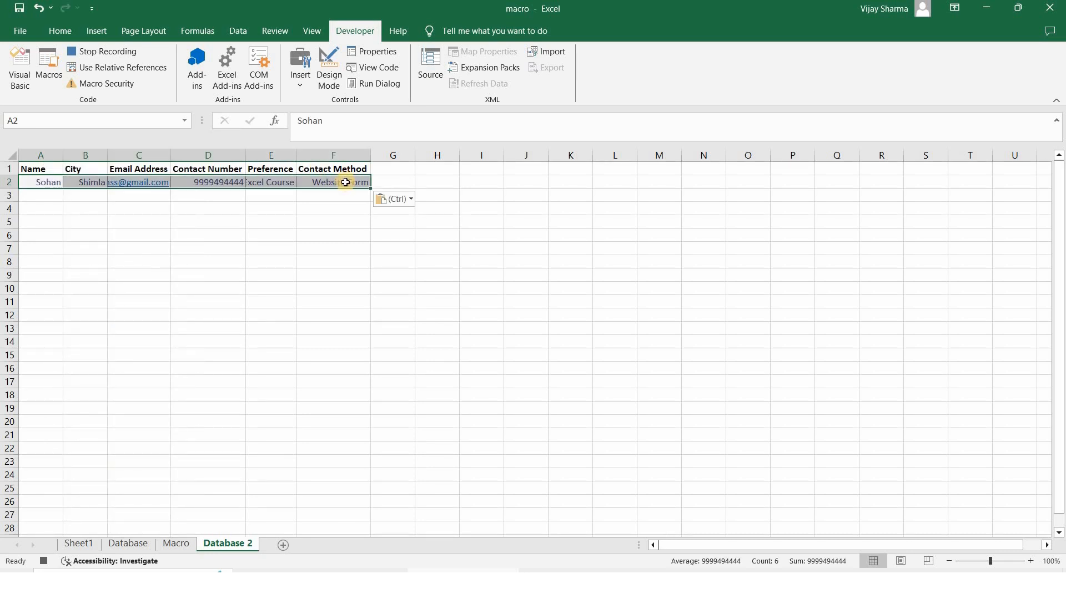
double_click(296, 156)
left_click(240, 424)
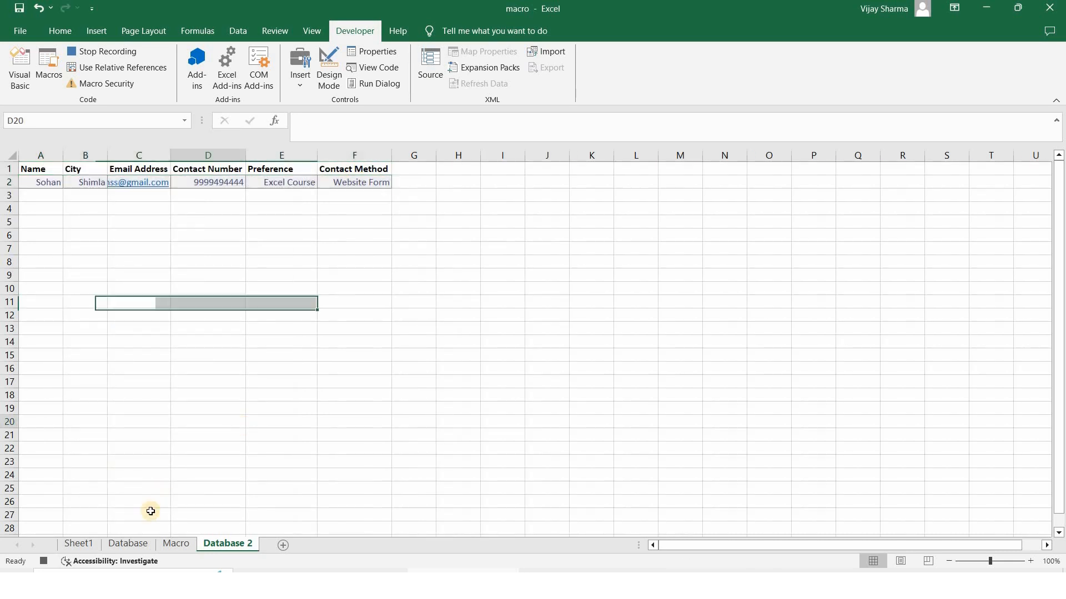
left_click(168, 545)
left_click_drag(297, 196, 285, 261)
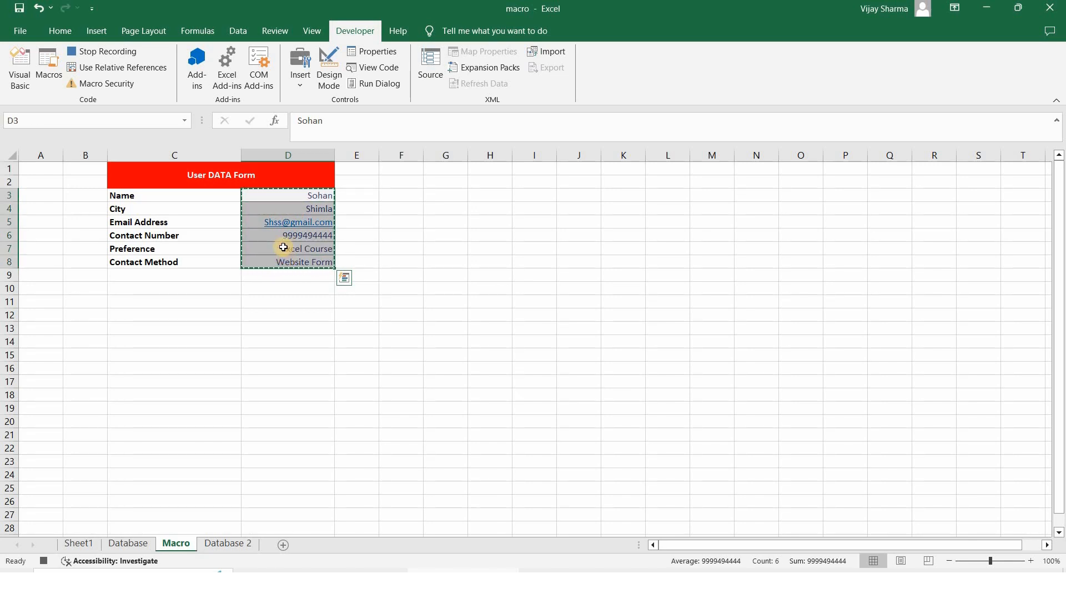
Clear the form entries D3:D8 and stop the macro recording
key("Delete")
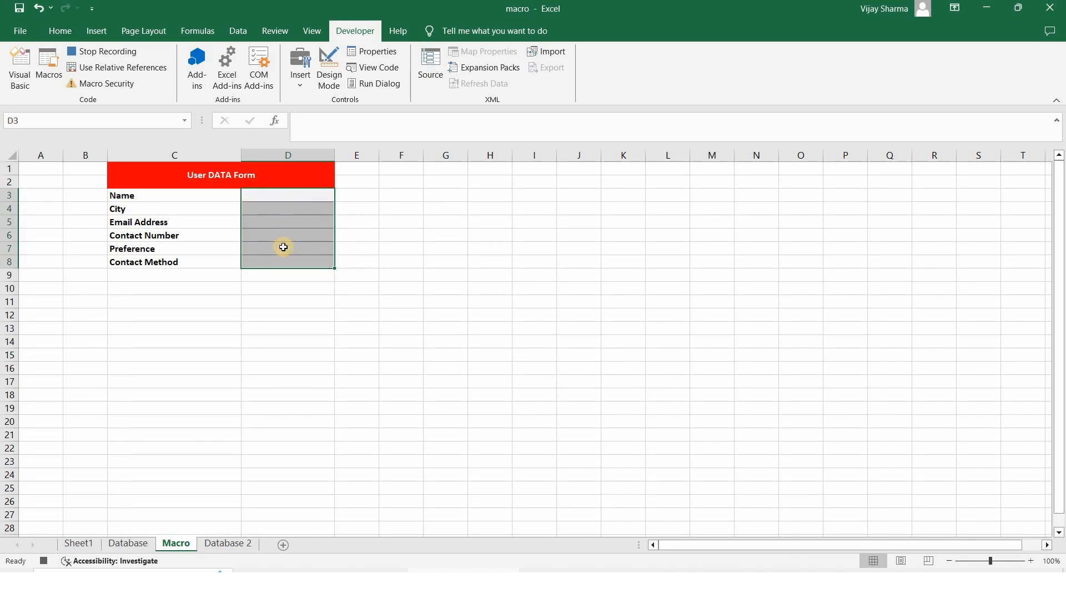
left_click(110, 53)
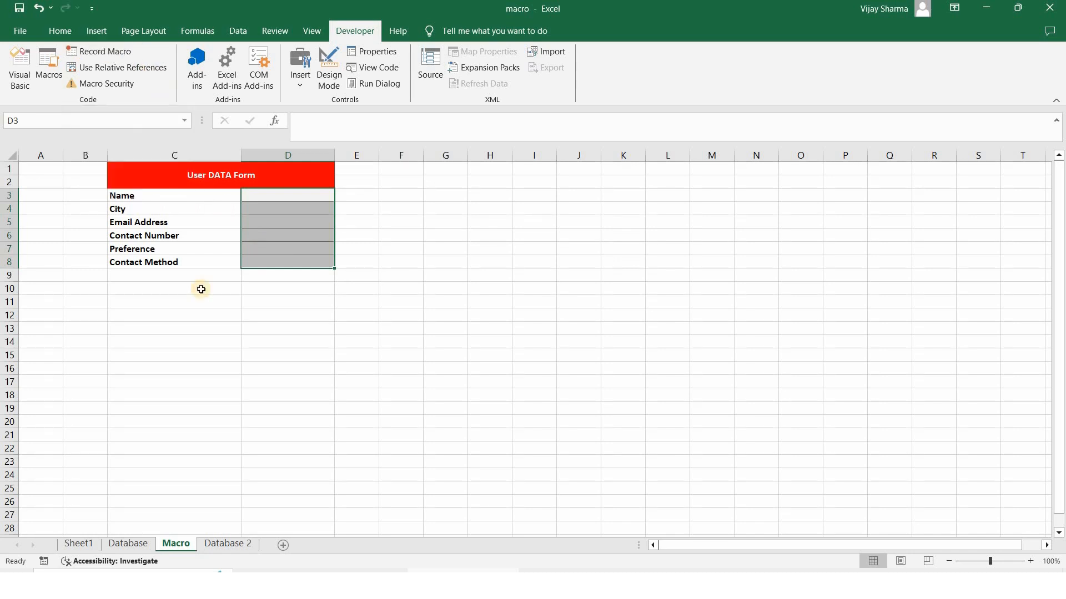
left_click(221, 278)
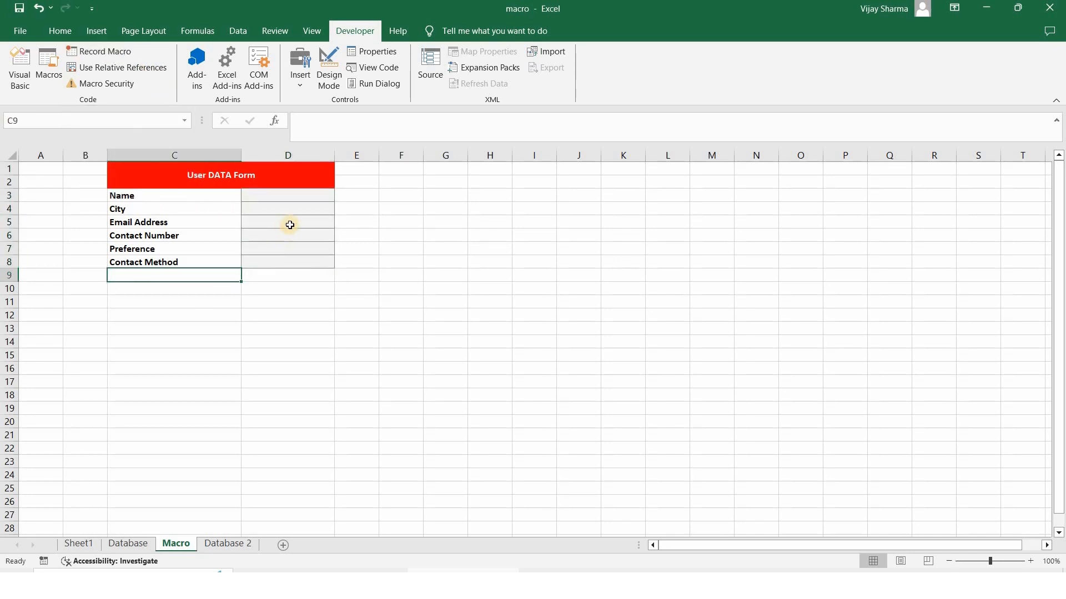
Enter a sample name, city, e-mail address and contact number in D3:D6
left_click(274, 198)
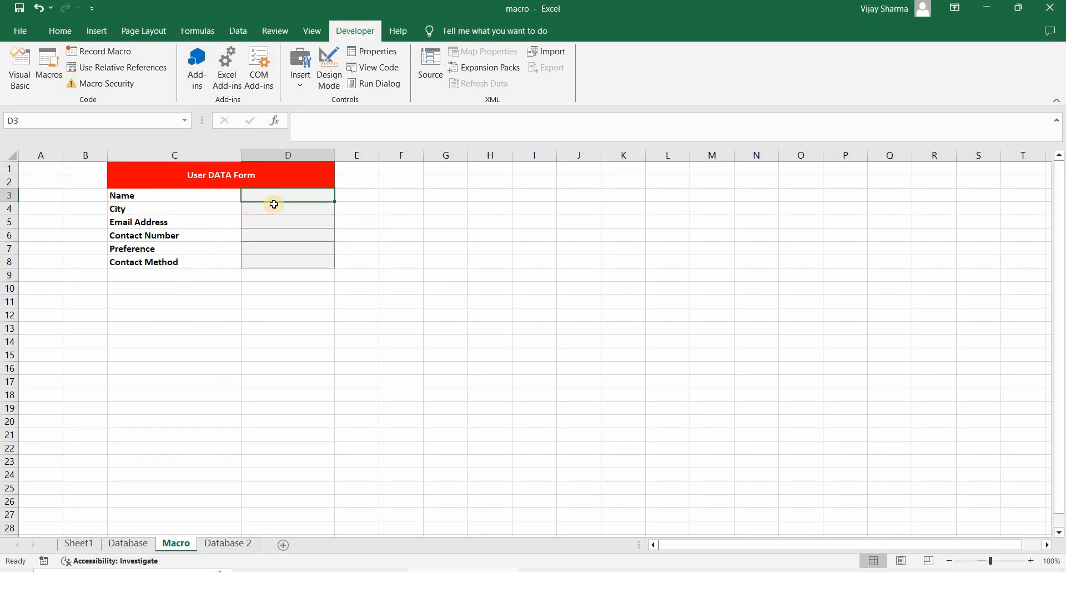
type("jai")
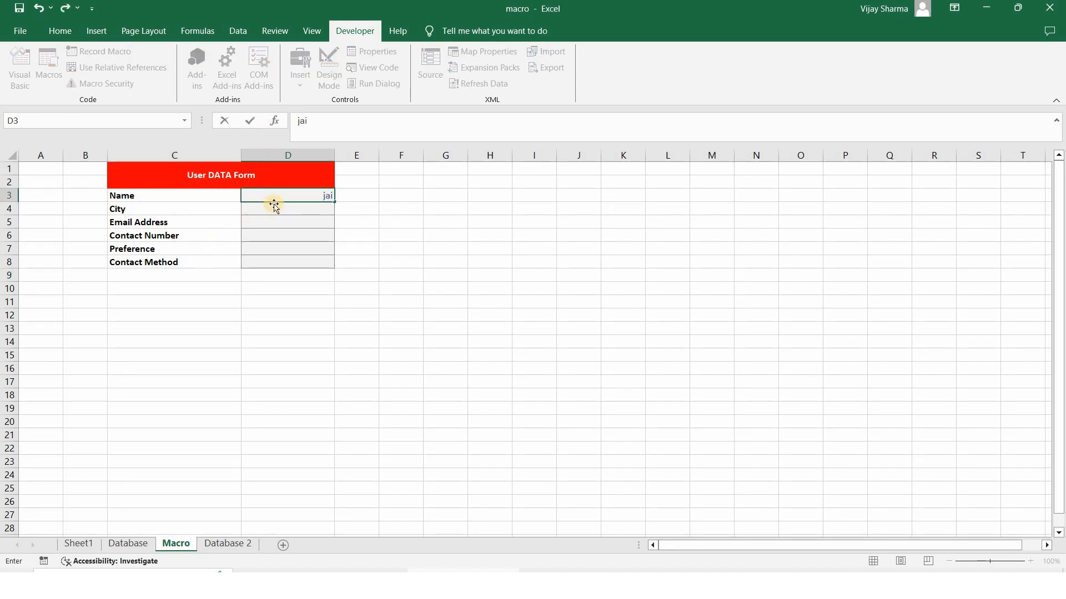
key("Return")
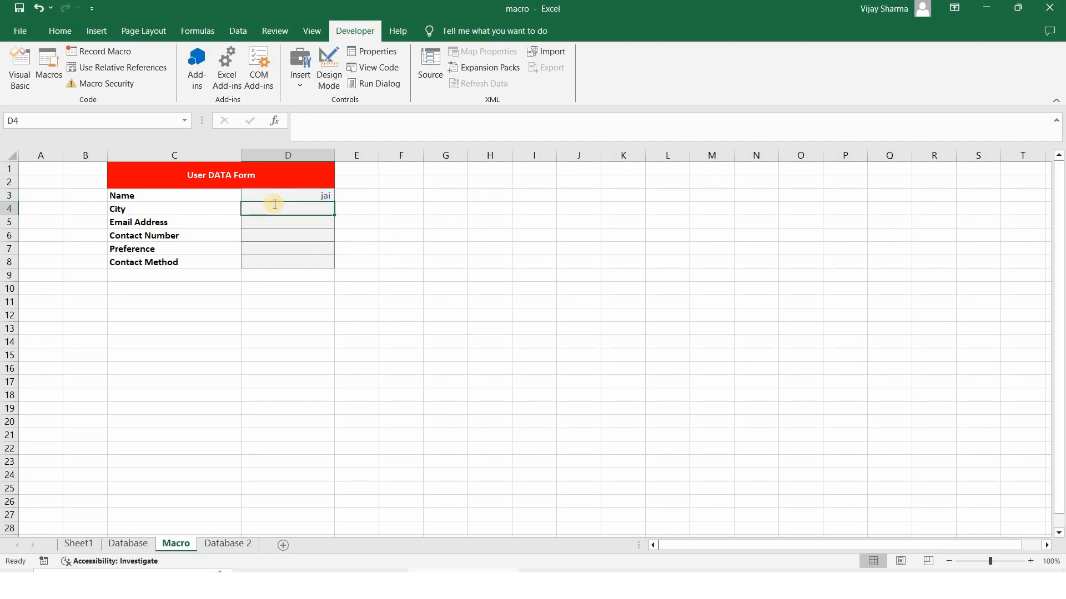
type("Agra")
key("Return")
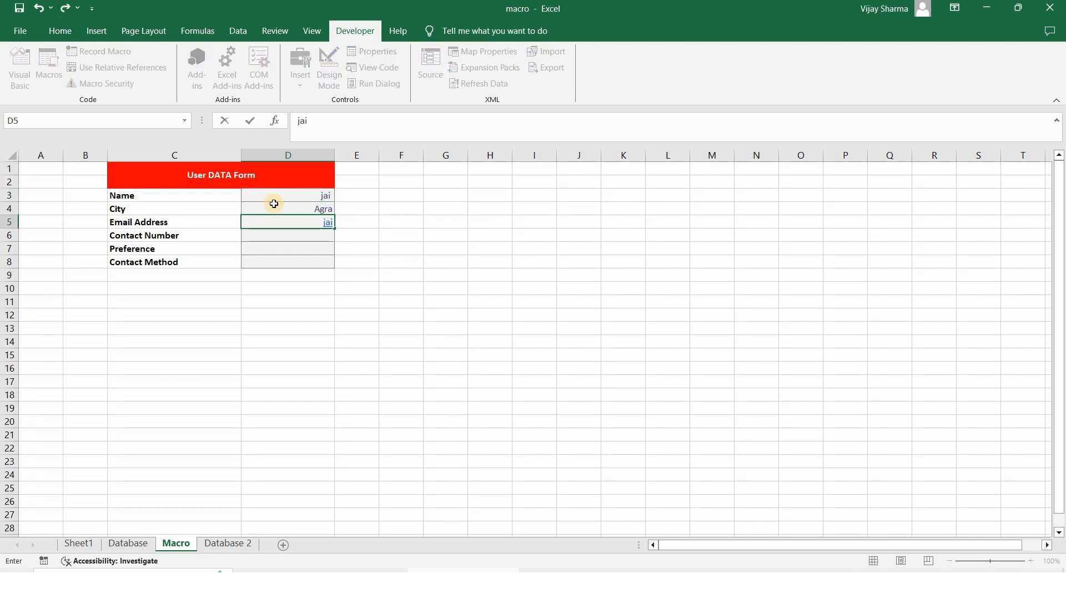
key("Return")
type("99")
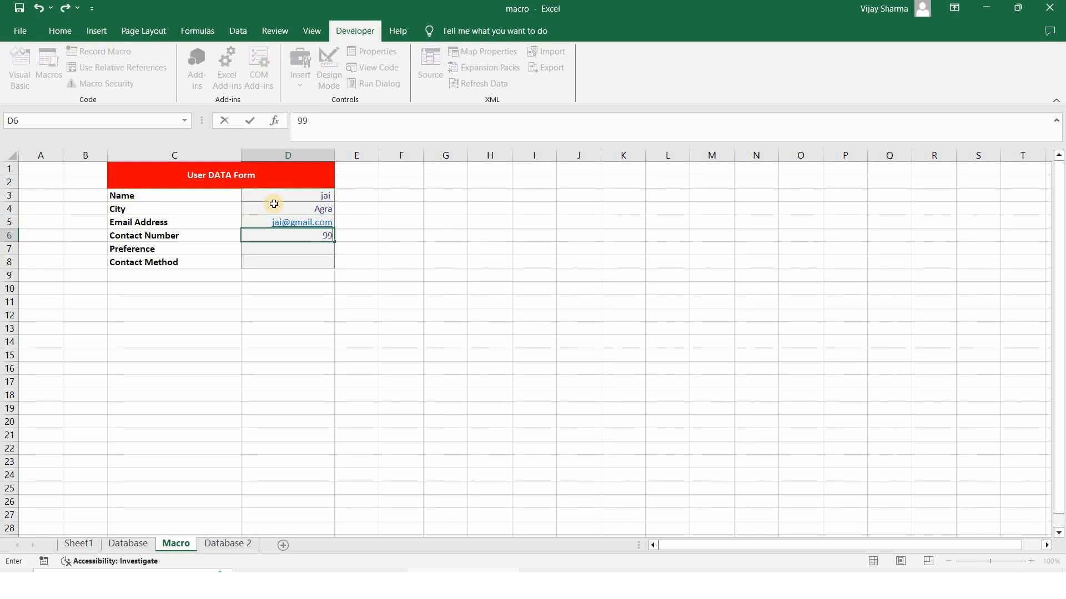
type("4999")
key("Return")
Enter Preference 'social media' and Contact Method 'social media page'
type("social media")
key("Return")
type("social media page")
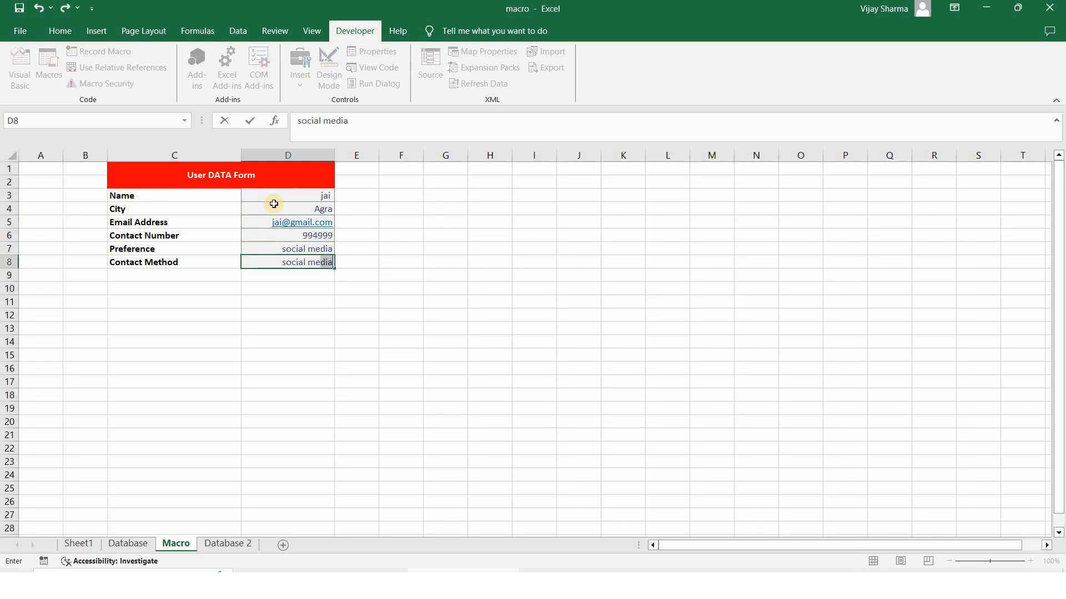
key("Return")
left_click(289, 195)
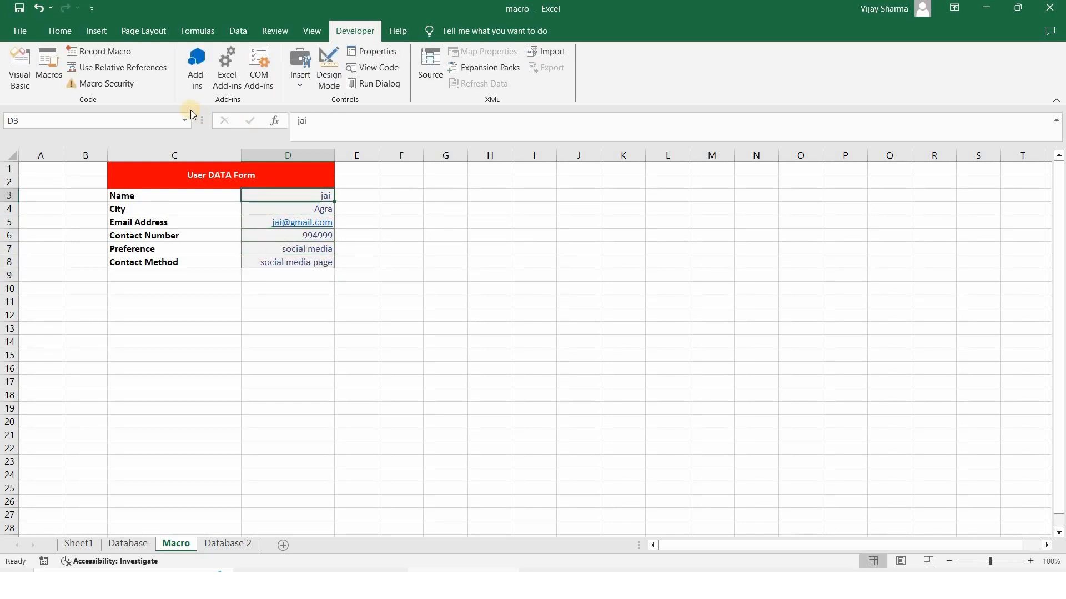
Run macro2_userdata from the Macros list and verify the entry in Database 2 row 3
left_click(50, 67)
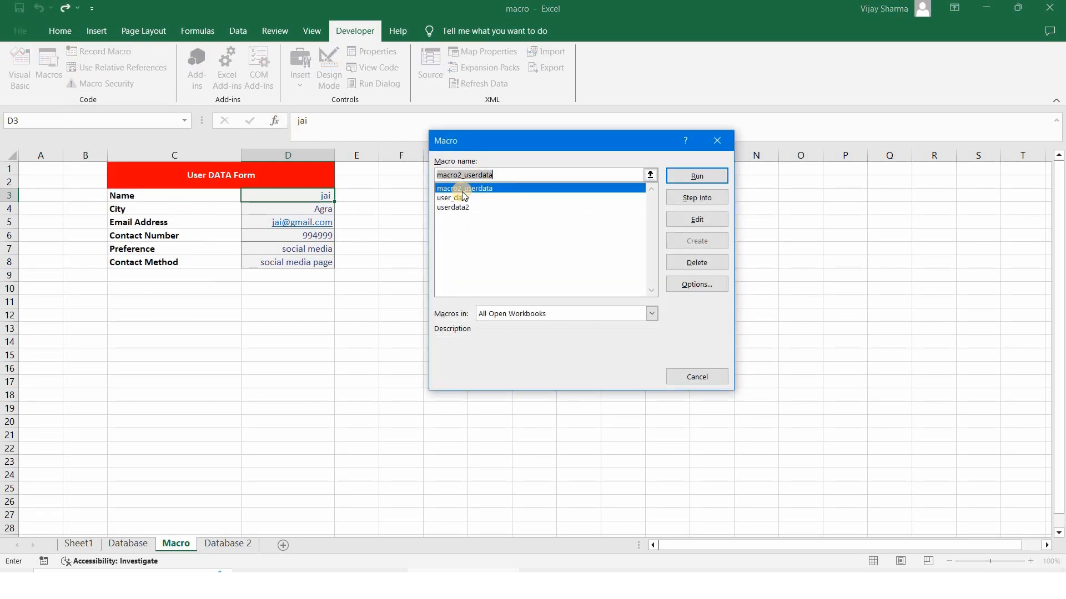
left_click(697, 175)
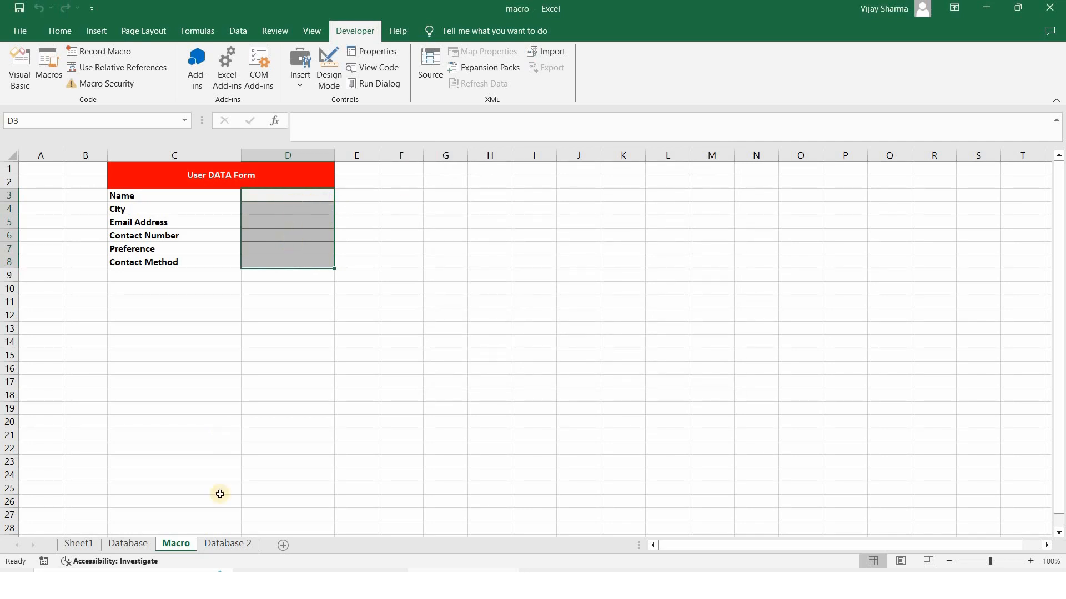
left_click(222, 543)
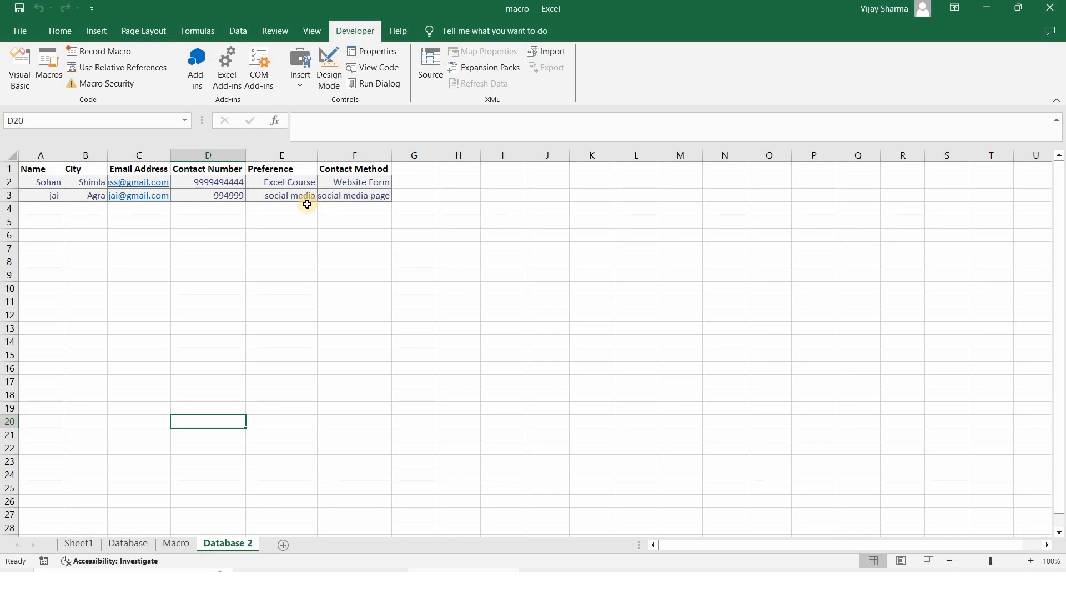
left_click(175, 542)
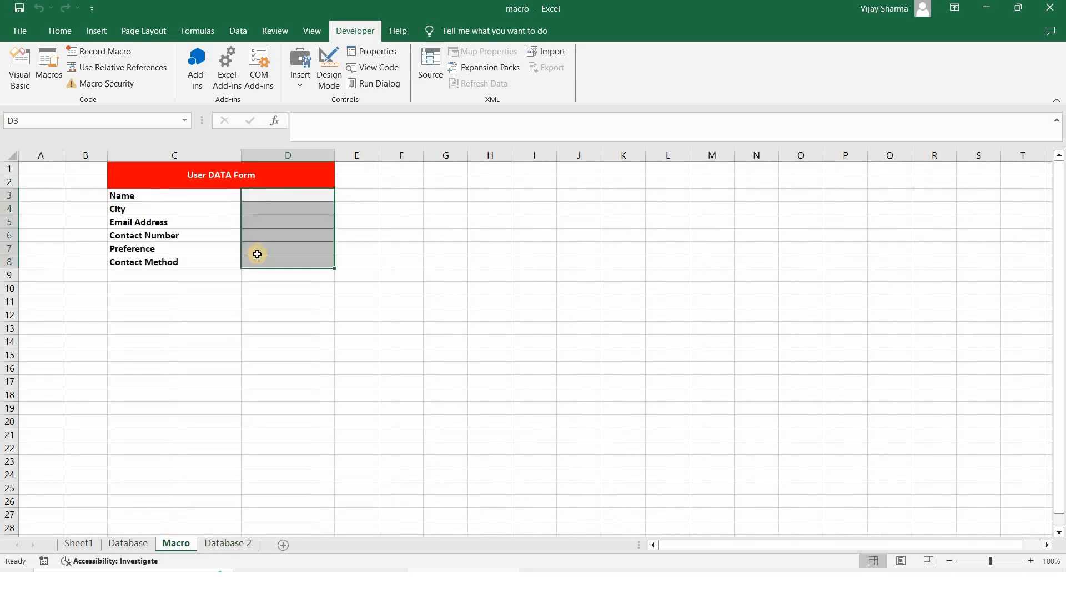
left_click(219, 278)
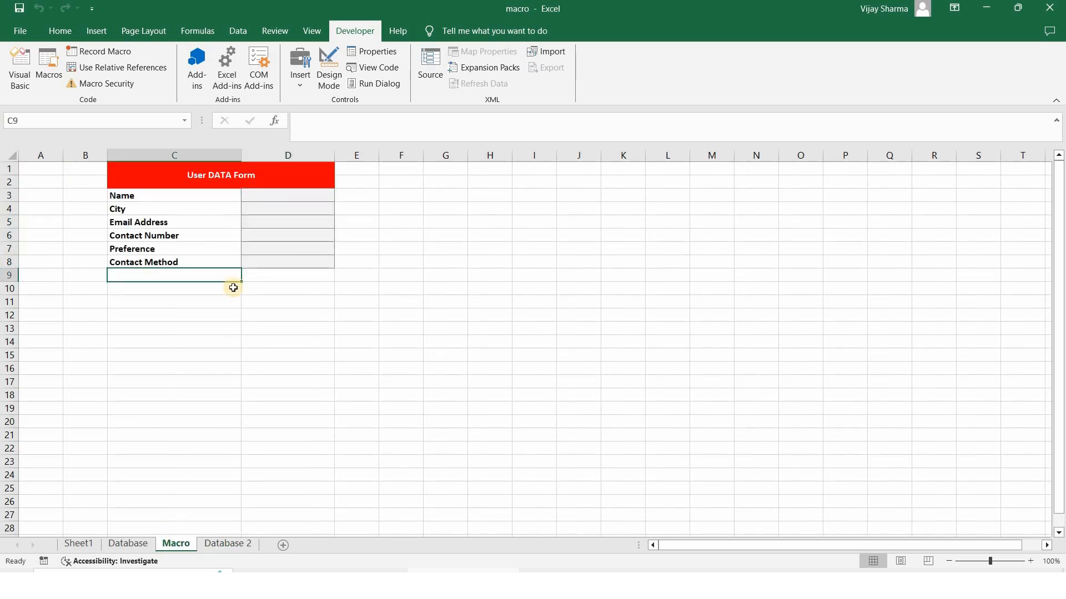
Draw a form-control button in C9 under the form and assign it the macro2_userdata macro
left_click(298, 85)
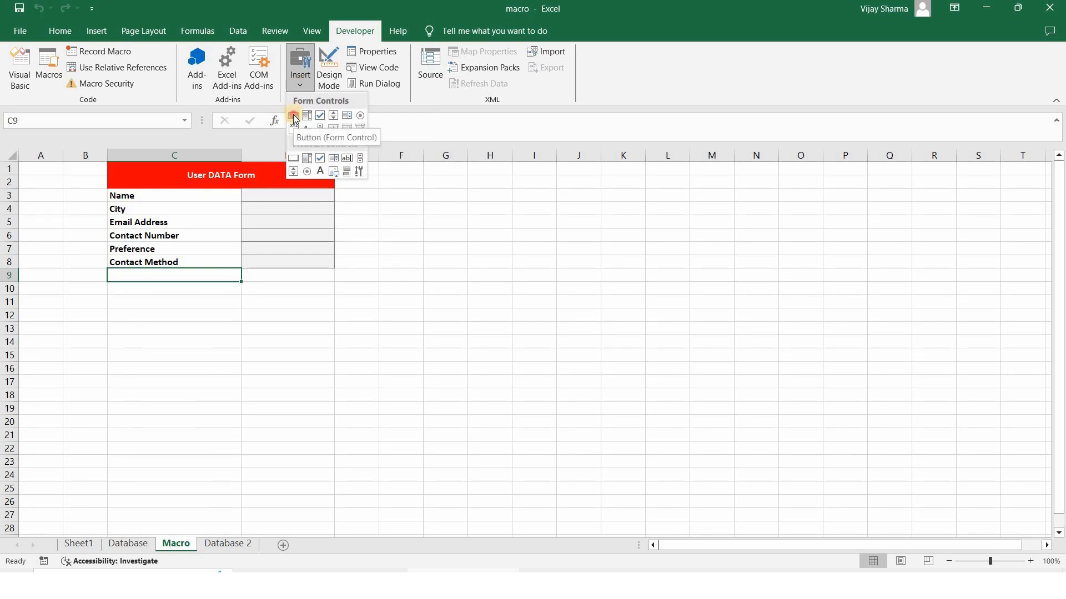
left_click(293, 115)
left_click_drag(112, 272, 234, 300)
left_click(465, 190)
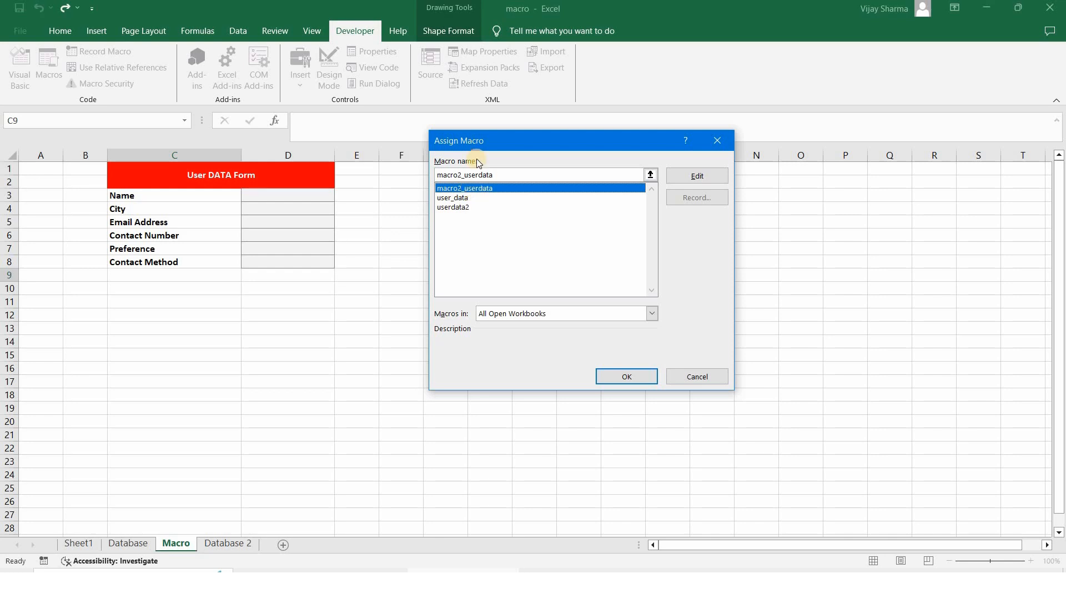
left_click_drag(466, 141, 411, 164)
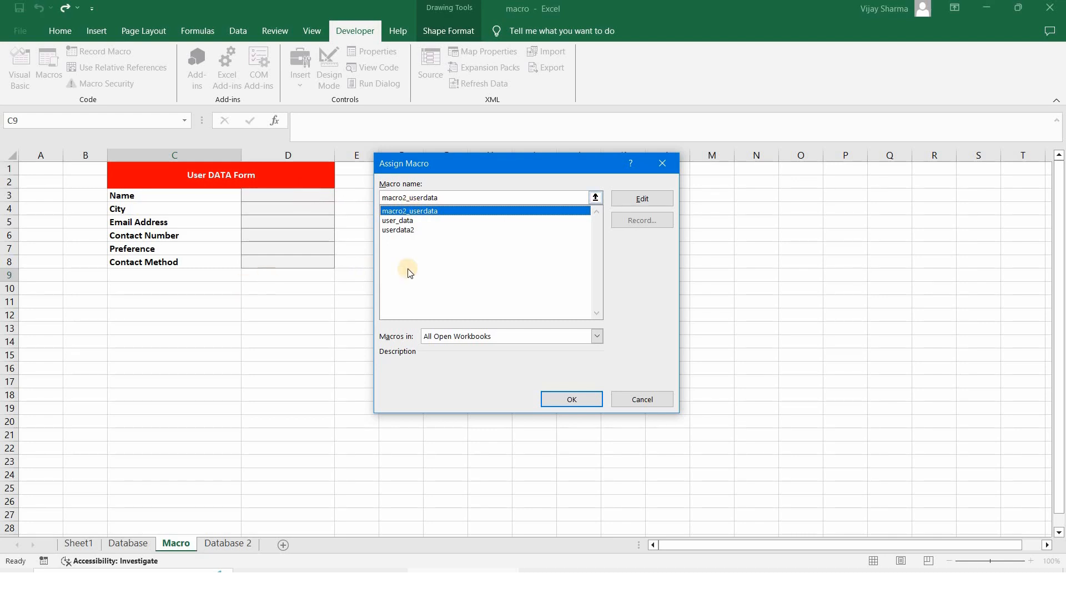
left_click(570, 402)
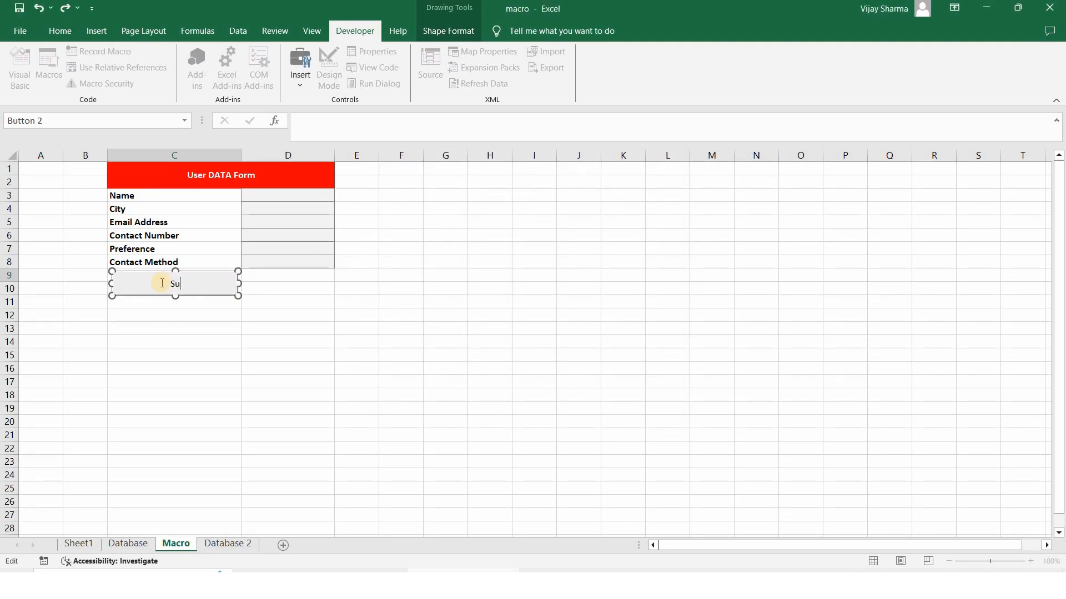
Caption the button 'Submit' and make its text bold
type("Submit")
left_click(60, 31)
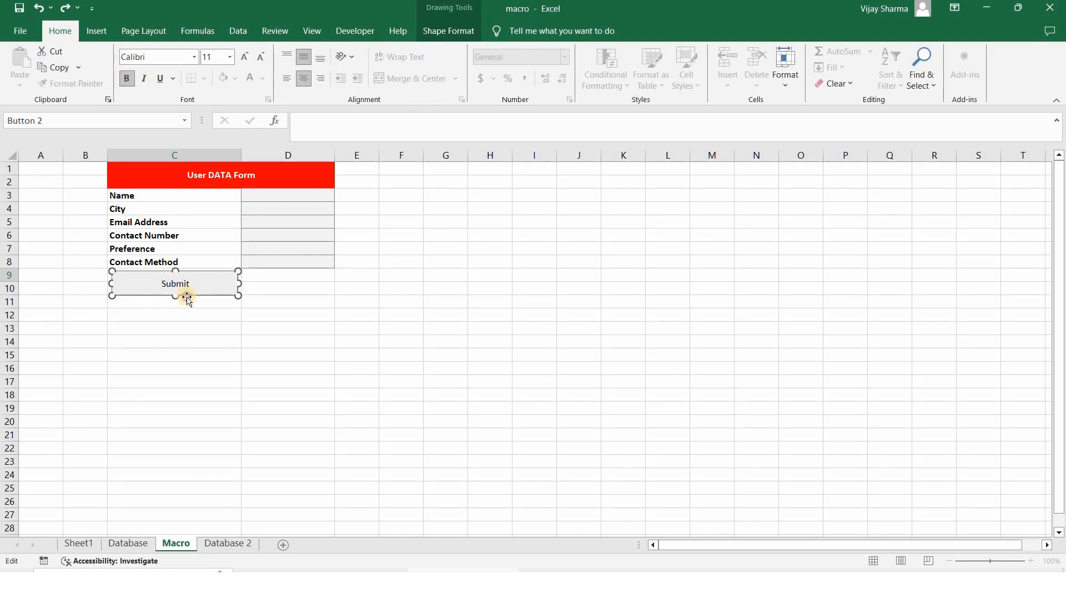
left_click(186, 296)
left_click(130, 76)
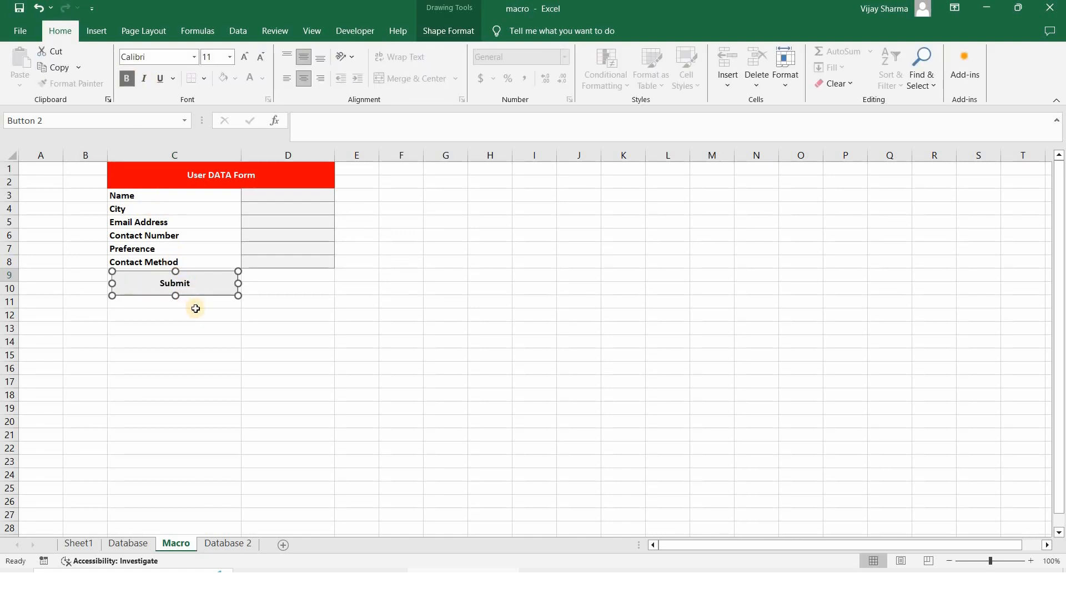
Resize the Submit button so it spans rows 9 to 11
left_click_drag(238, 271, 239, 269)
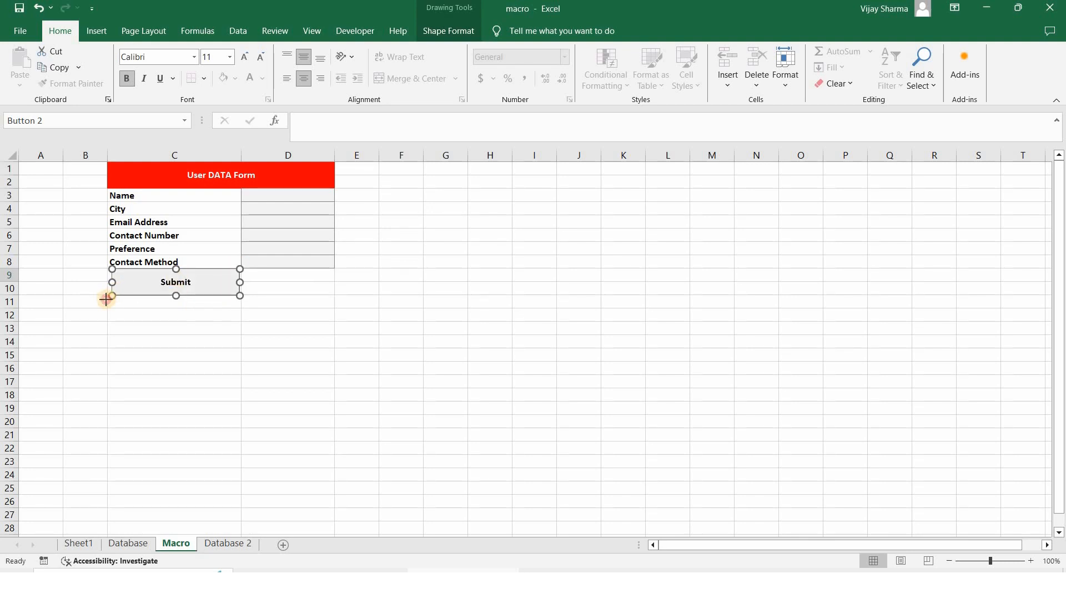
left_click_drag(108, 295, 107, 299)
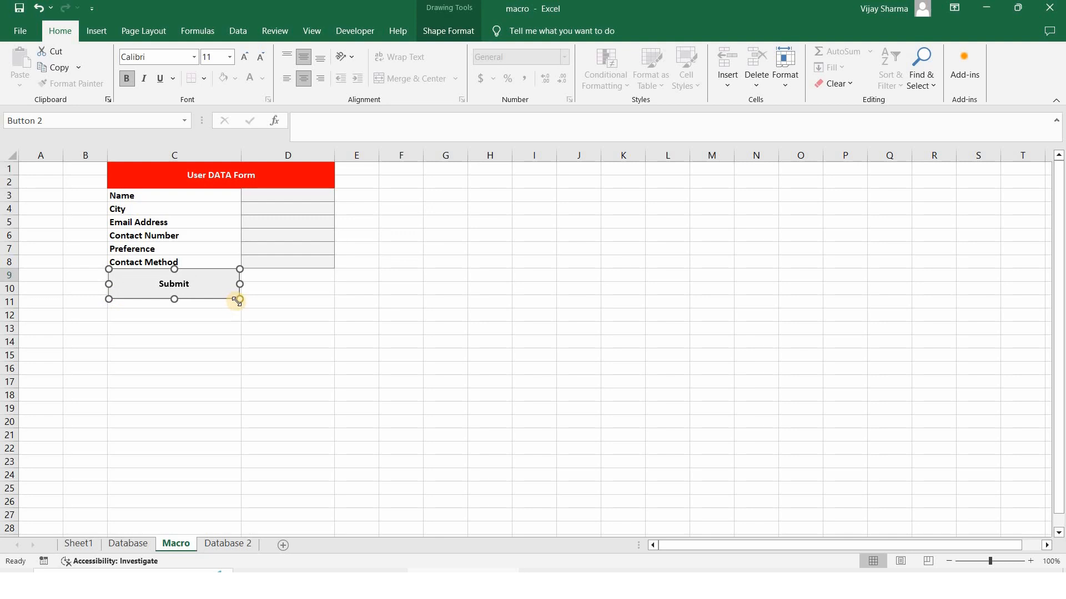
left_click_drag(238, 300, 241, 299)
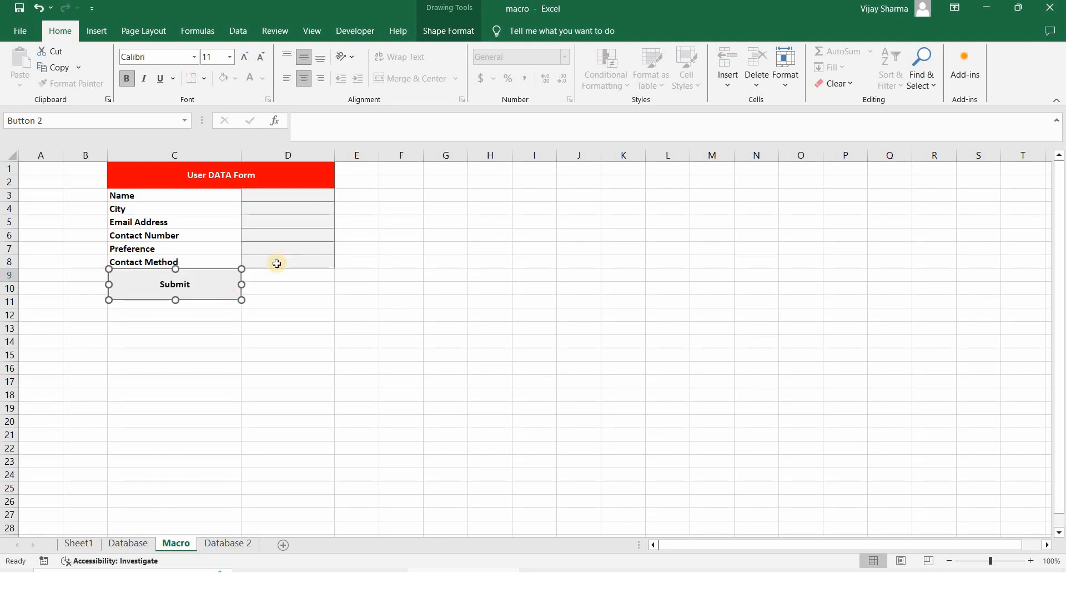
Fill in a new sample entry starting at the name field D3 and submit it with the Submit button
left_click(278, 193)
type("E")
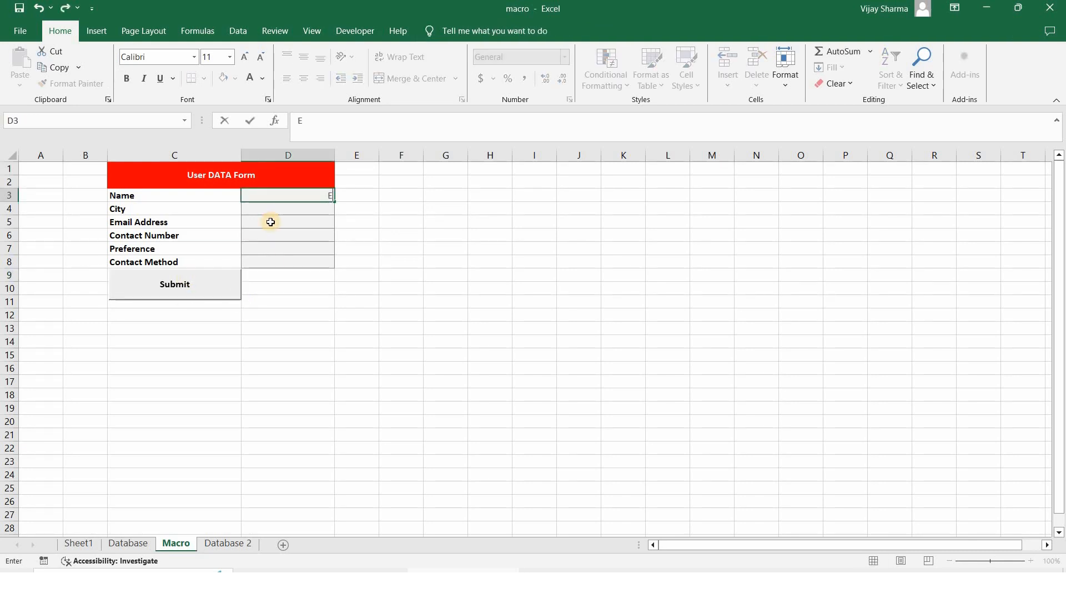
type("mily")
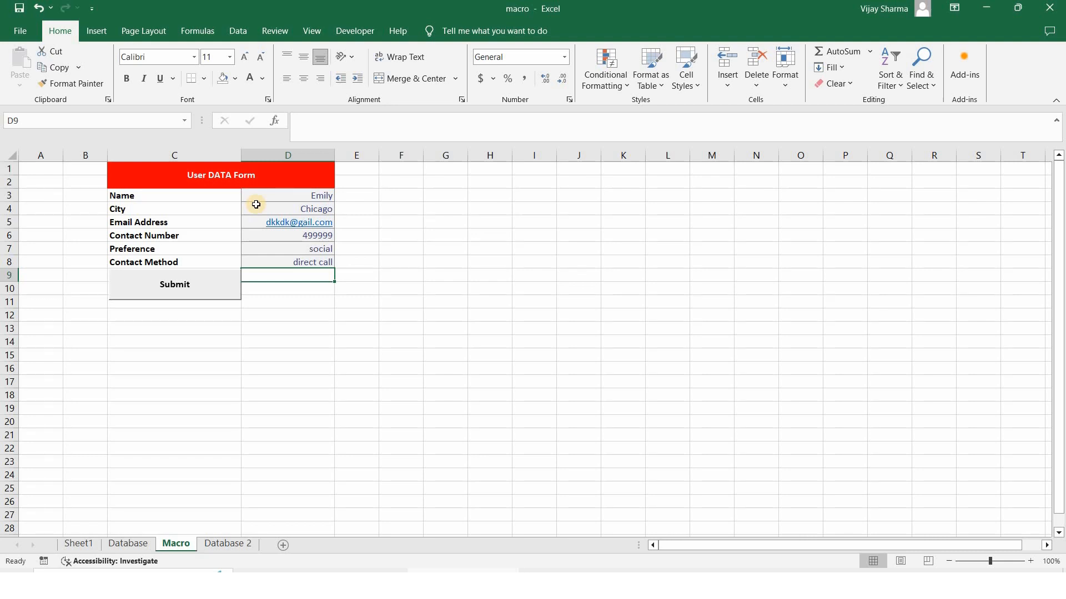
left_click(199, 287)
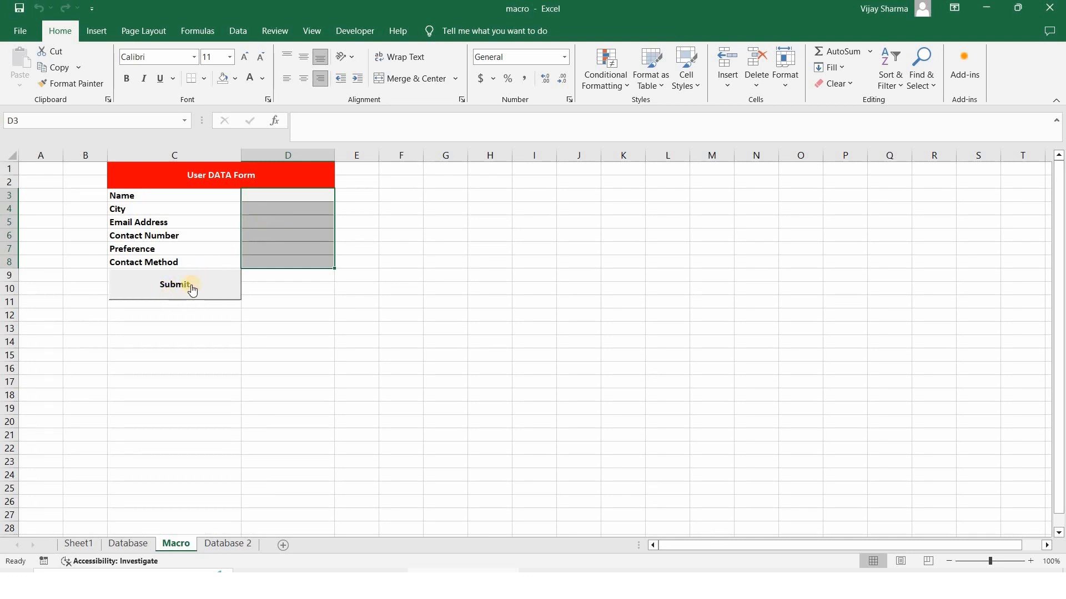
On Database 2, check the new row 4 and widen the Email Address, Preference and Contact Method columns
left_click(232, 543)
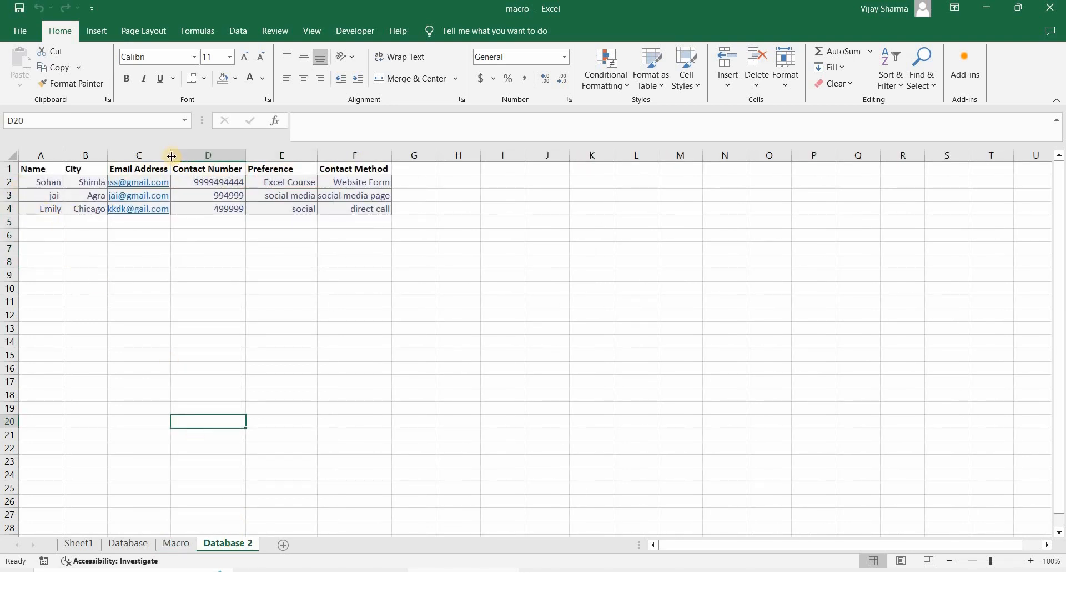
left_click_drag(187, 156, 223, 156)
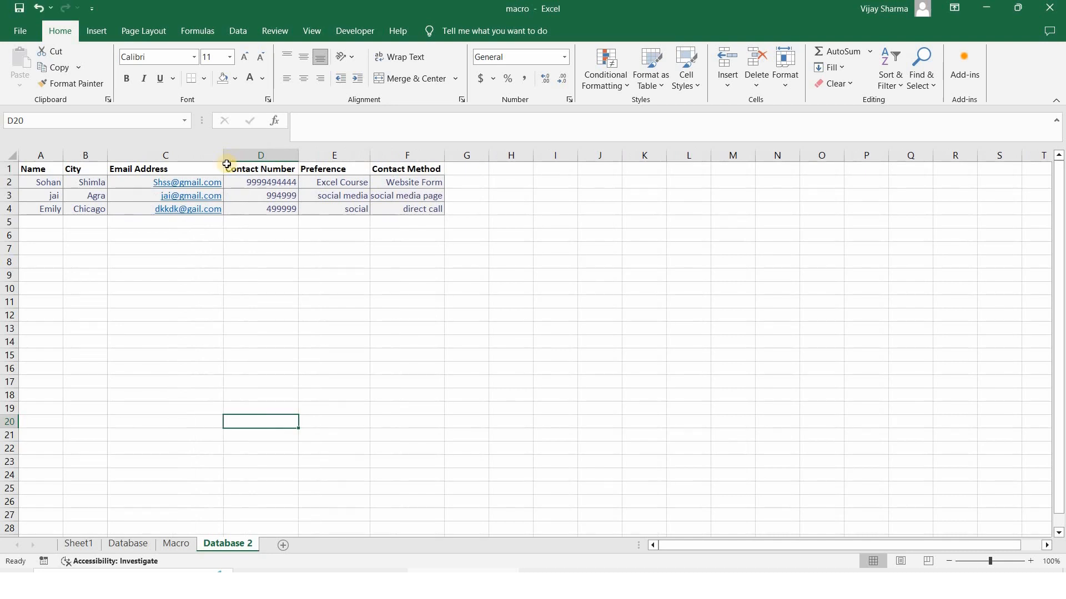
left_click_drag(370, 156, 408, 156)
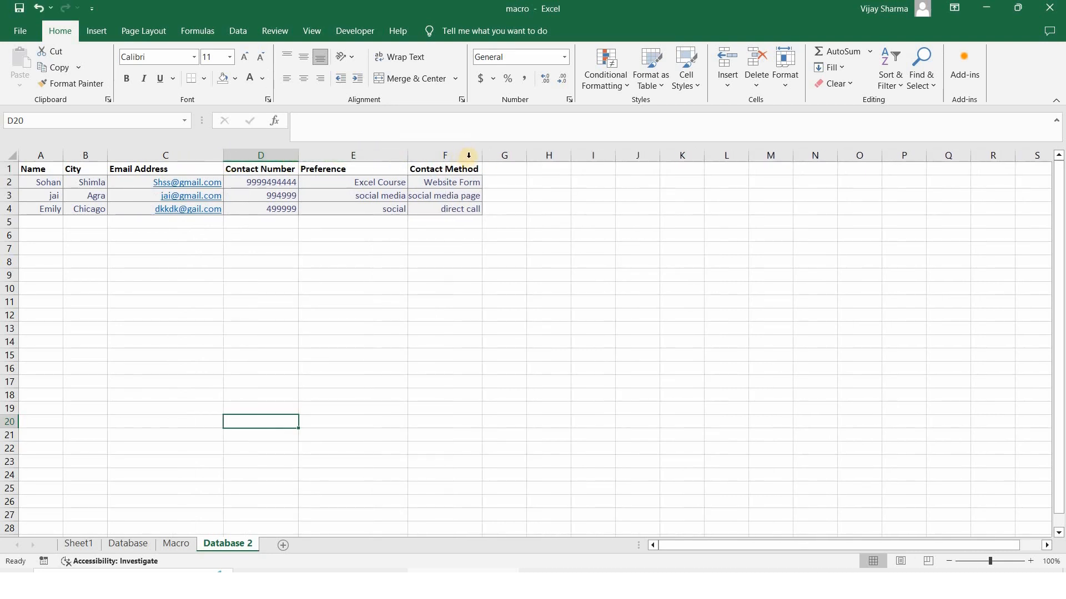
left_click_drag(480, 158, 504, 185)
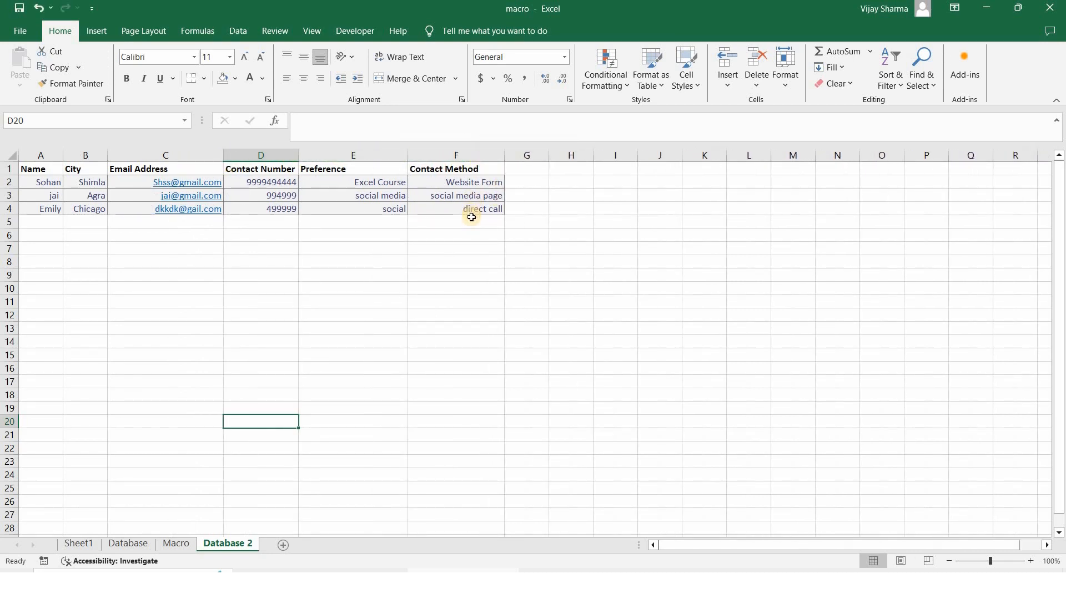